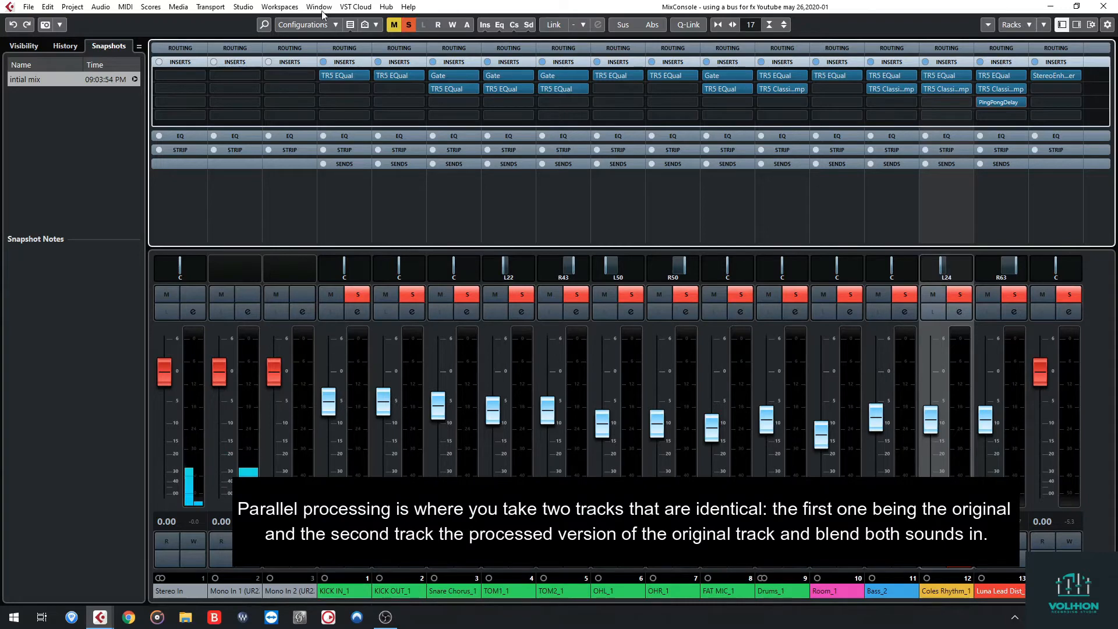
Add a stereo effect track next to the Luna Lead Dist channel with No Effect selected, named "Guitar Fx".
{"action": "left_click", "coordinate": [997, 593]}
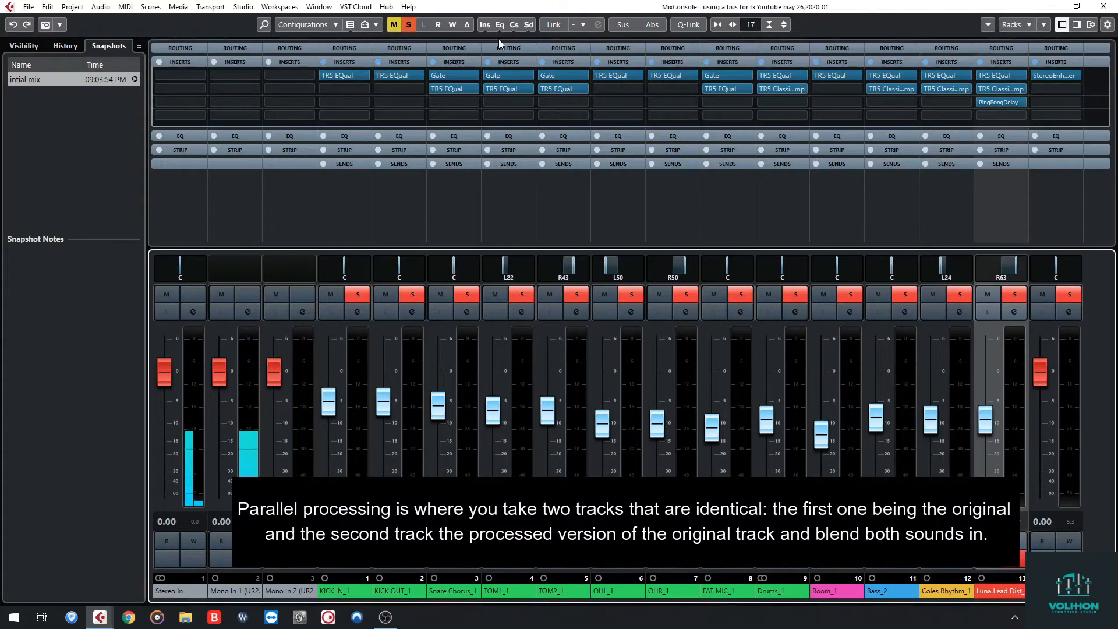
{"action": "left_click", "coordinate": [103, 8]}
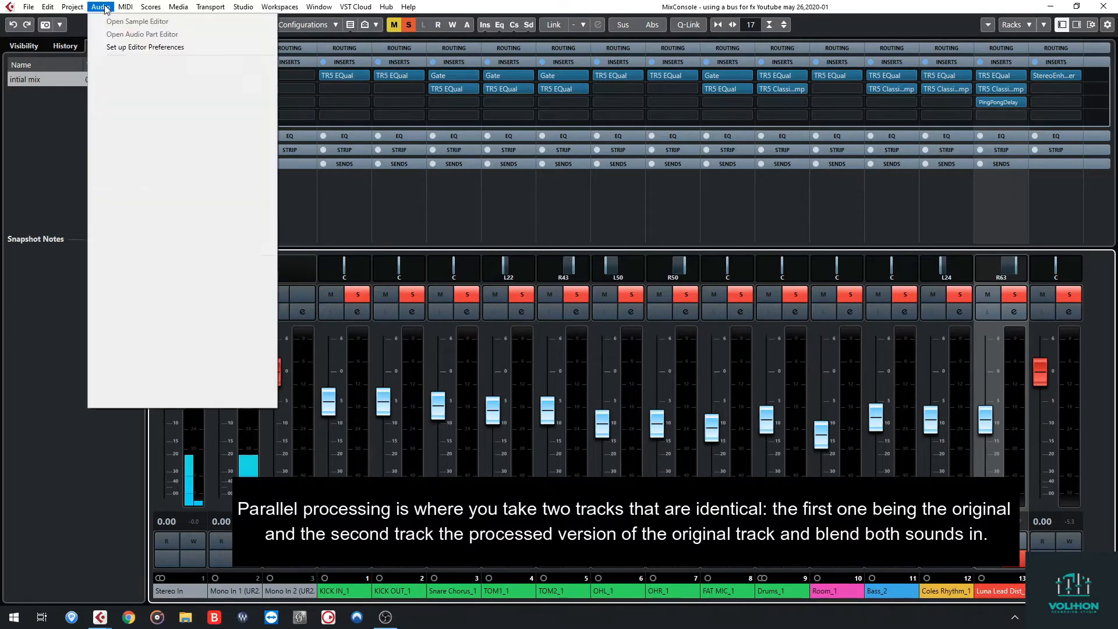
{"action": "left_click", "coordinate": [100, 7]}
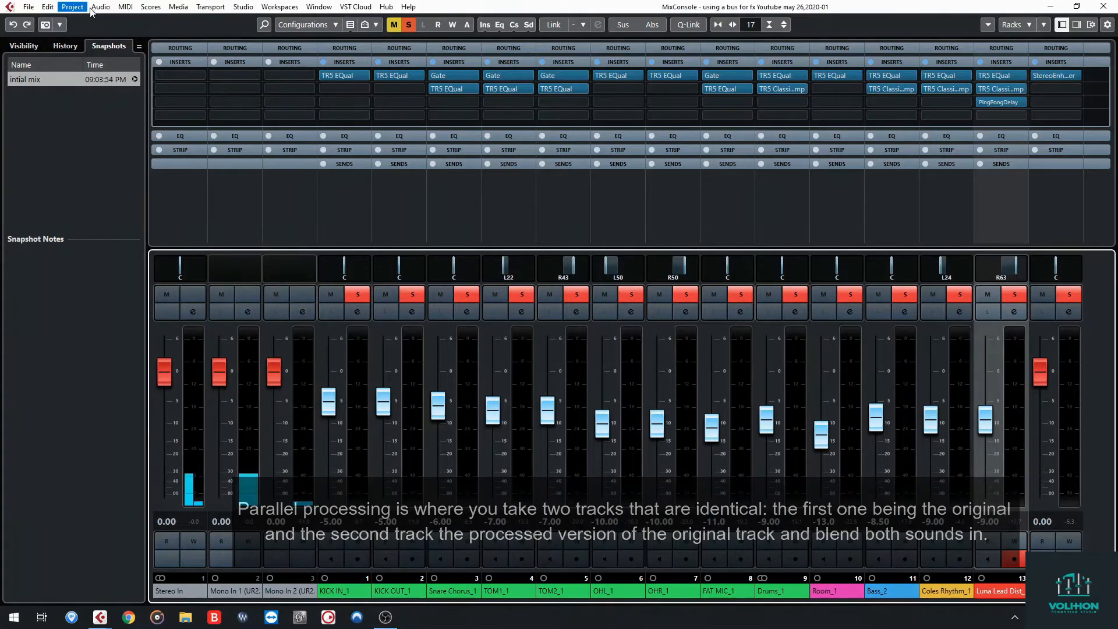
{"action": "left_click", "coordinate": [78, 8]}
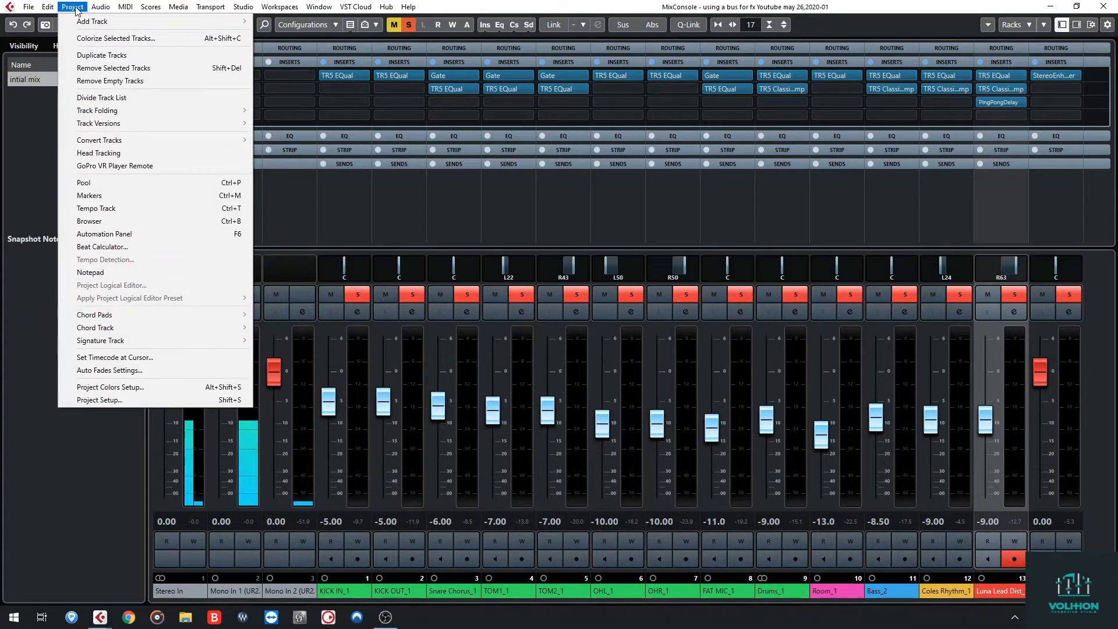
{"action": "mouse_move", "coordinate": [101, 8]}
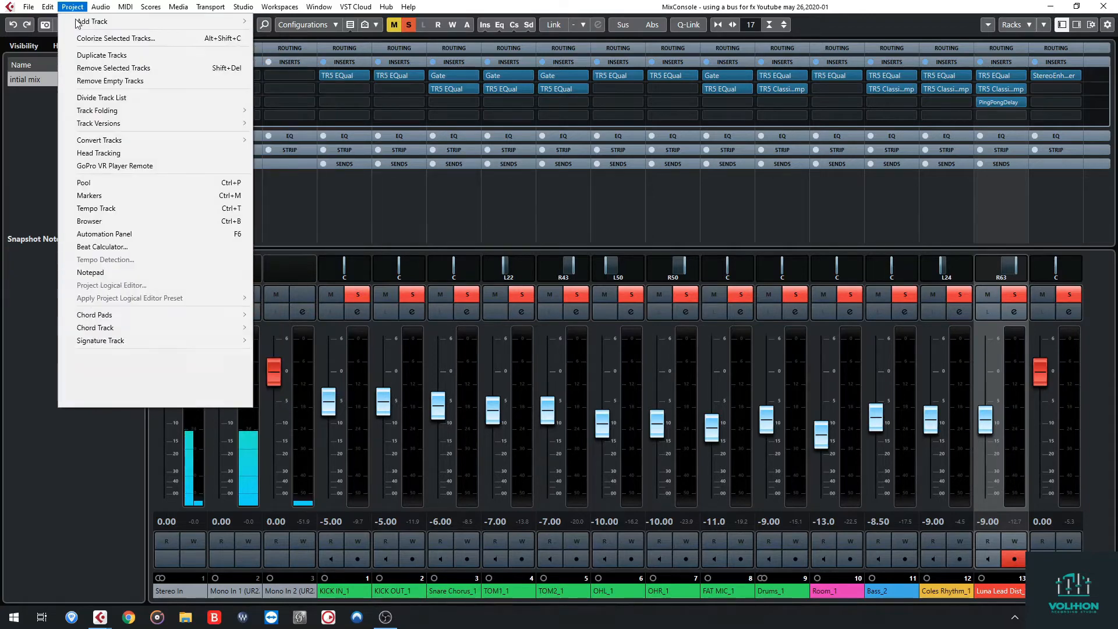
{"action": "mouse_move", "coordinate": [205, 23]}
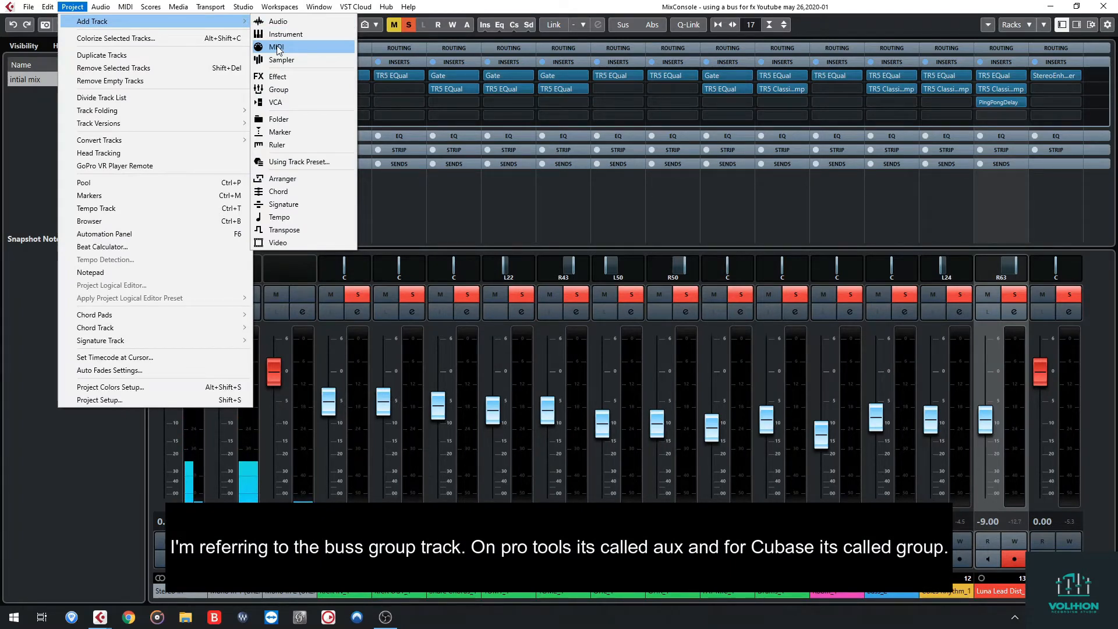
{"action": "left_click", "coordinate": [298, 78]}
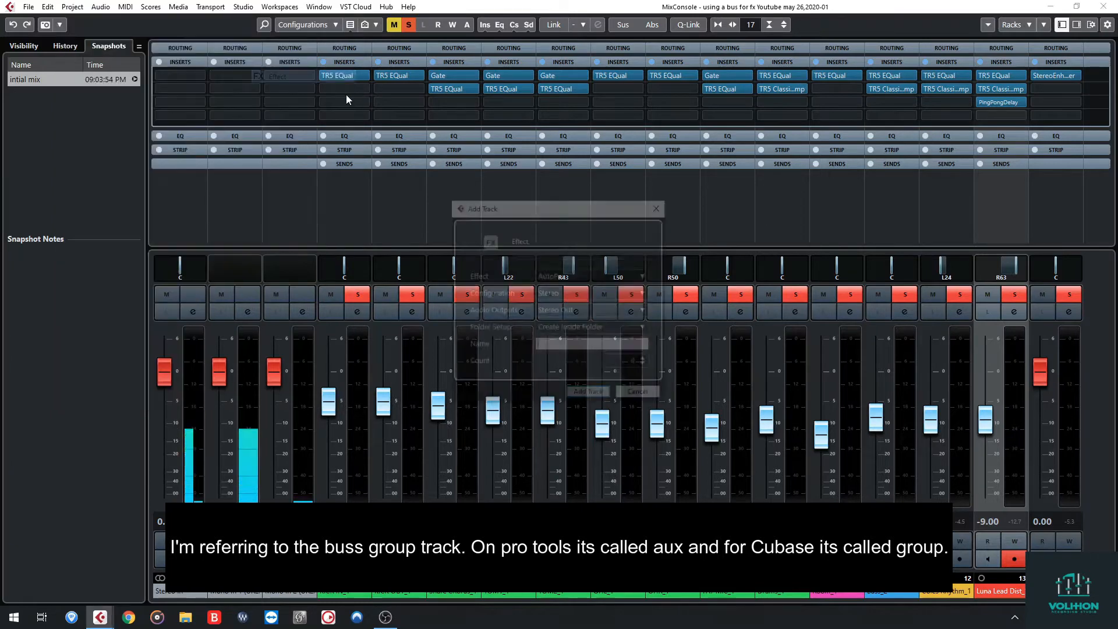
{"action": "left_click", "coordinate": [579, 277]}
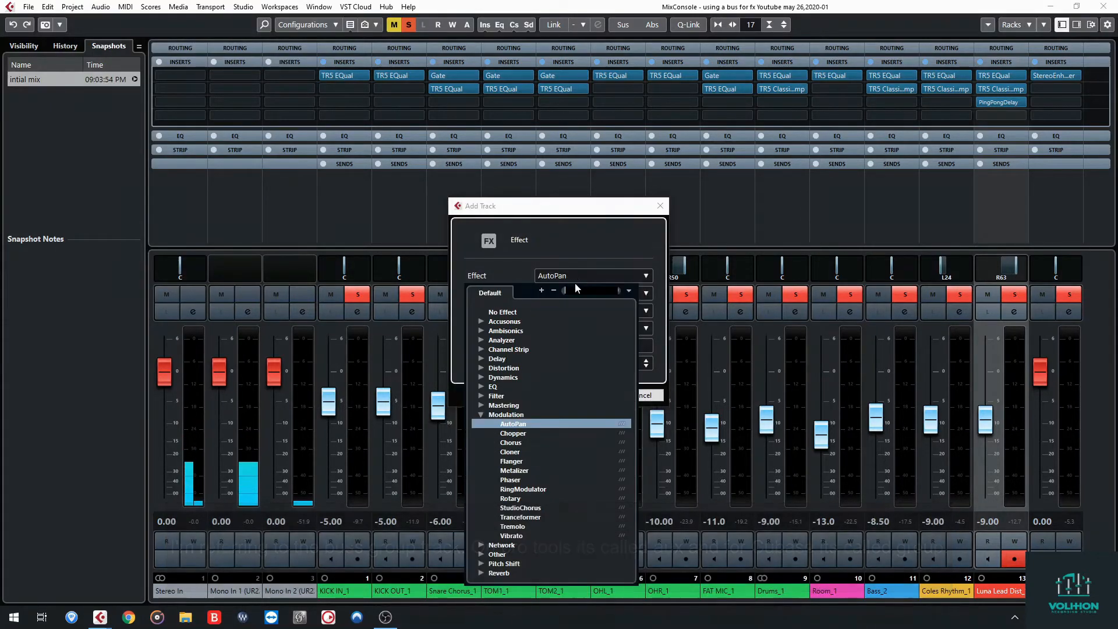
{"action": "left_click", "coordinate": [551, 312]}
{"action": "left_click", "coordinate": [561, 346]}
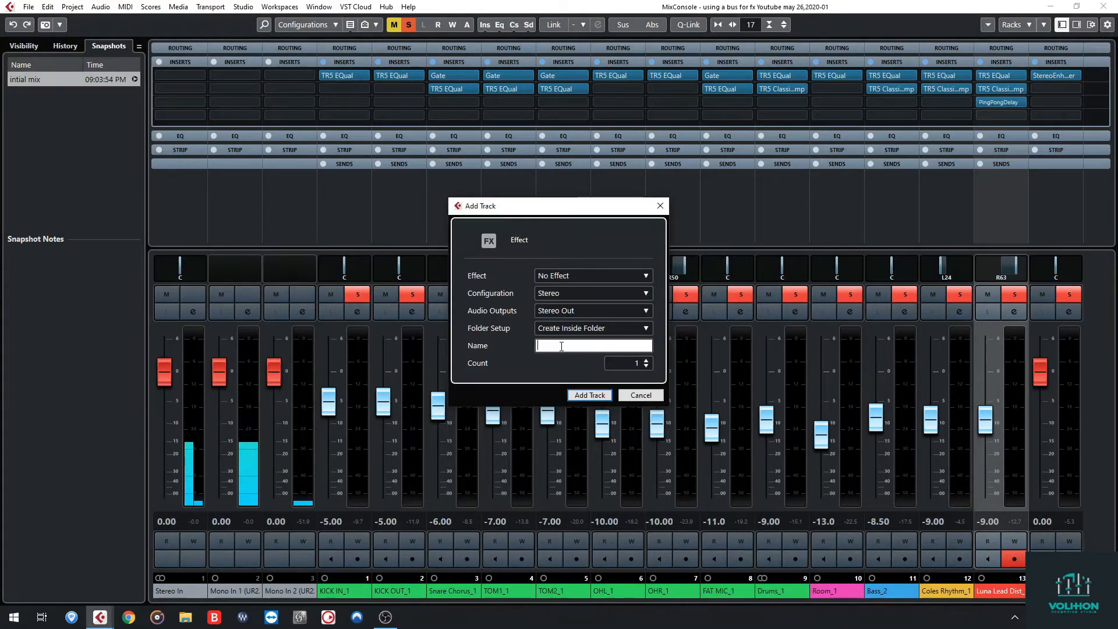
{"action": "type", "text": "Guitar"}
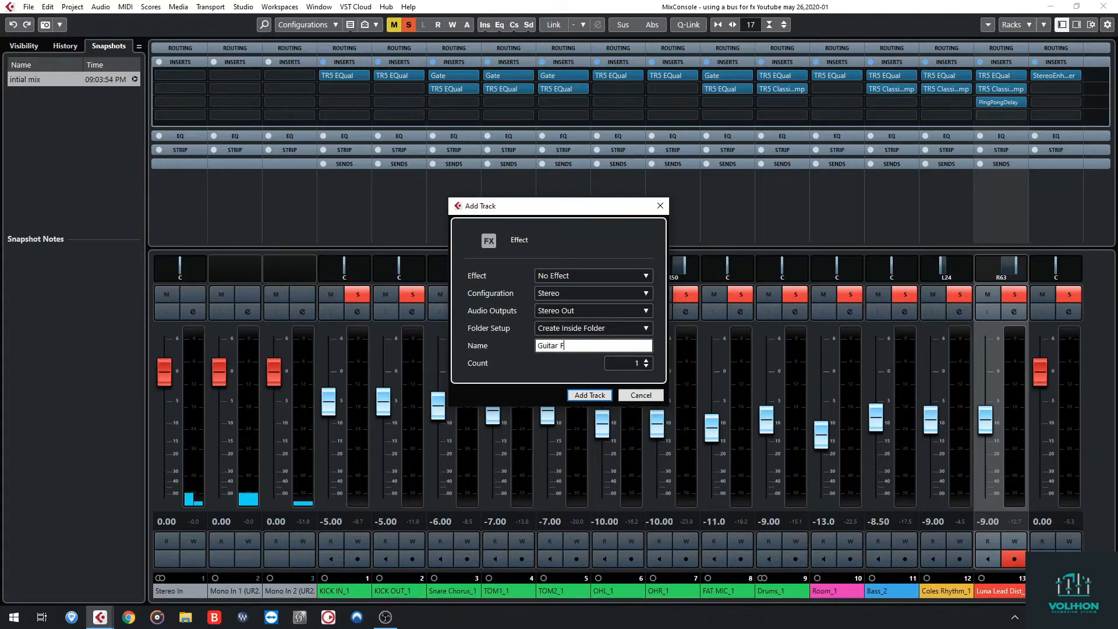
{"action": "type", "text": " Fx"}
{"action": "key", "text": "Return"}
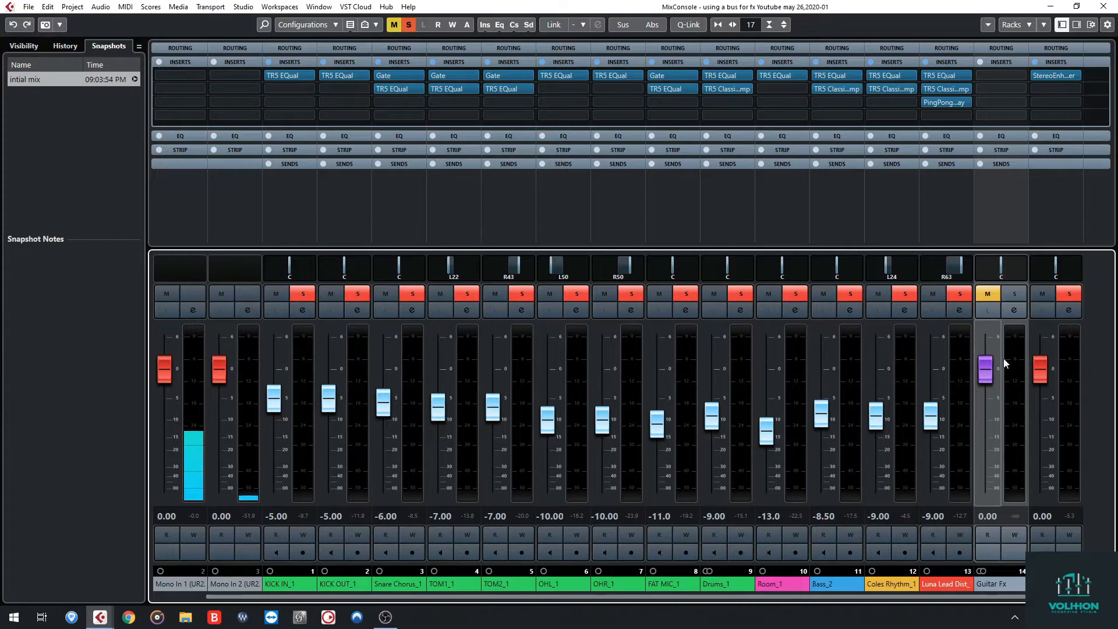
Load StereoDelay in the first insert slot of the Guitar Fx channel and Flanger in the second.
{"action": "left_click", "coordinate": [1002, 80]}
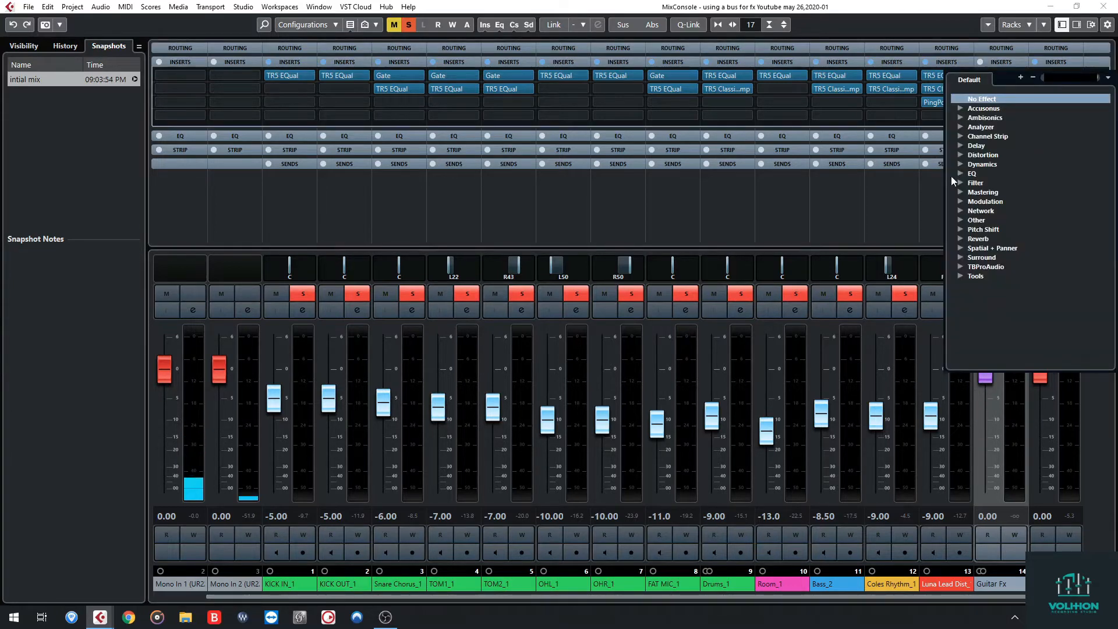
{"action": "left_click", "coordinate": [959, 145]}
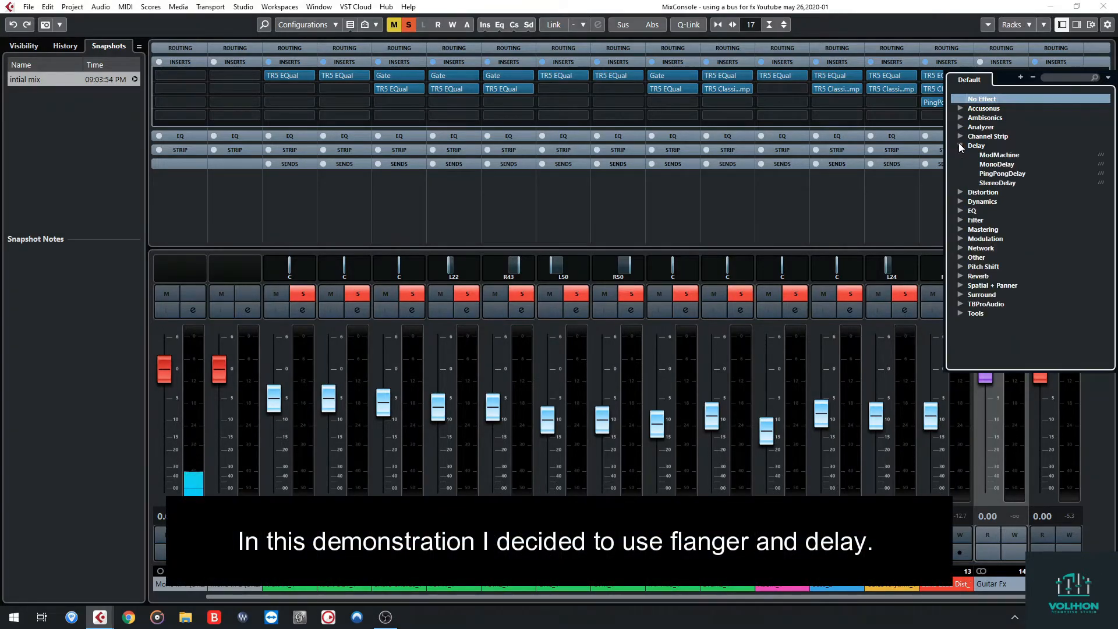
{"action": "left_click", "coordinate": [1011, 182]}
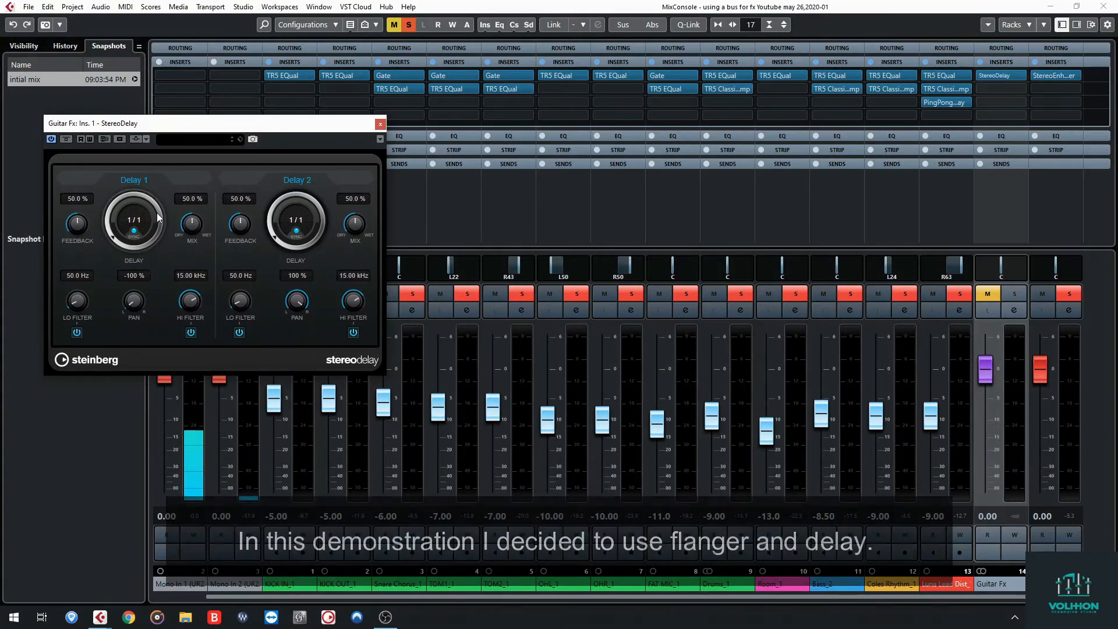
{"action": "left_click_drag", "start_coordinate": [198, 123], "coordinate": [529, 217]}
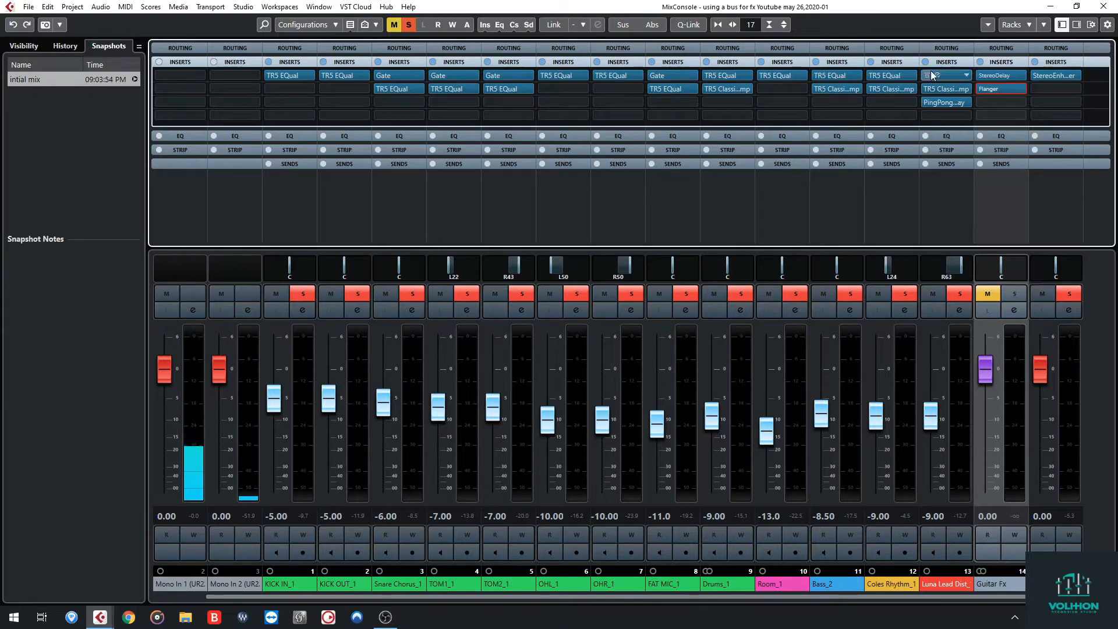
Route the first send of the Luna Lead Dist channel to Guitar Fx and activate it.
{"action": "left_click", "coordinate": [946, 164]}
{"action": "left_click", "coordinate": [946, 174]}
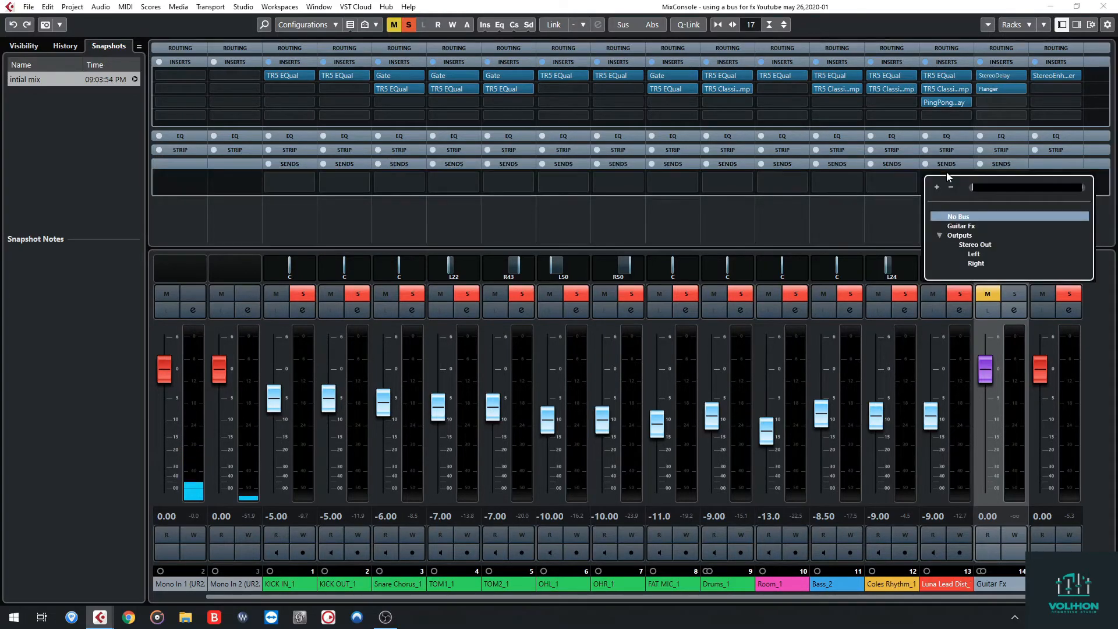
{"action": "left_click", "coordinate": [981, 228]}
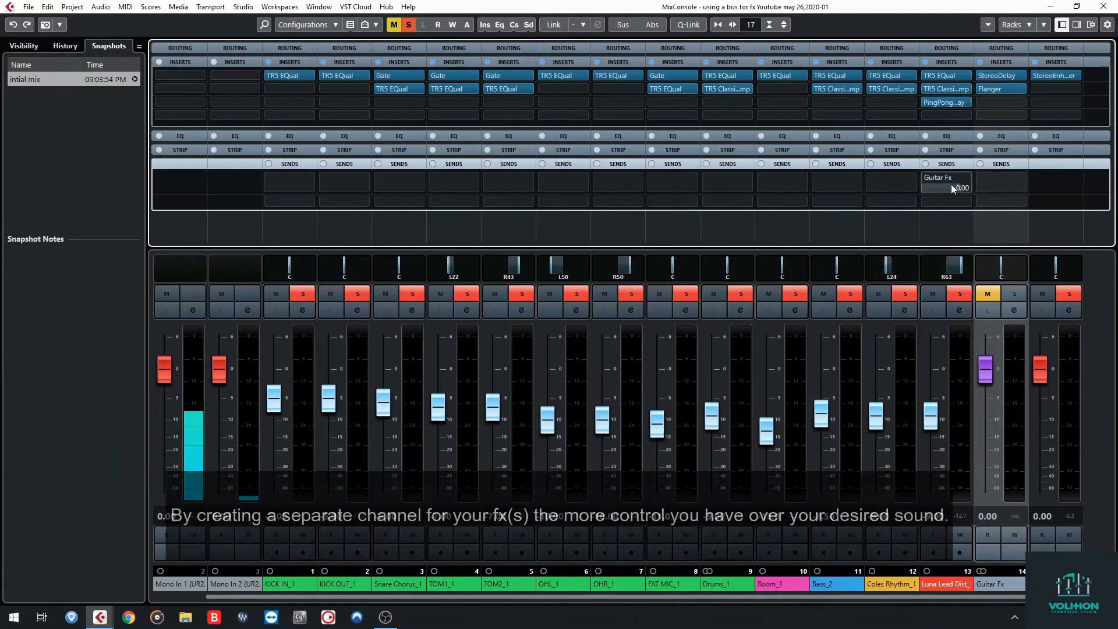
{"action": "left_click", "coordinate": [927, 179]}
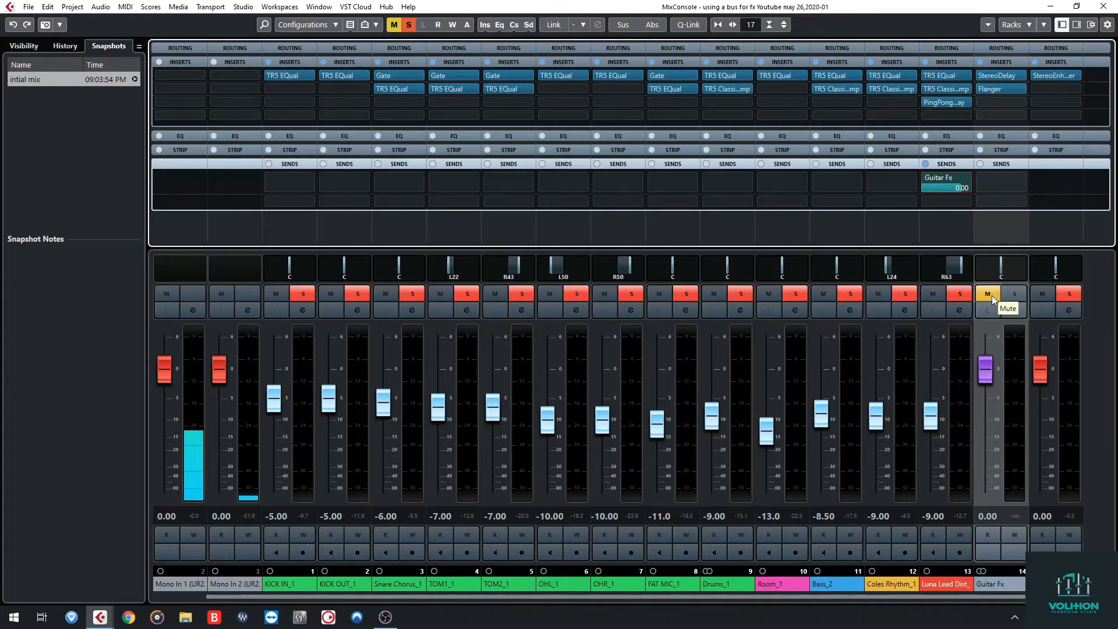
Mute all channels from KICK IN_1 through Coles Rhythm_1 together using a temporary Q-Link.
{"action": "left_click", "coordinate": [295, 586]}
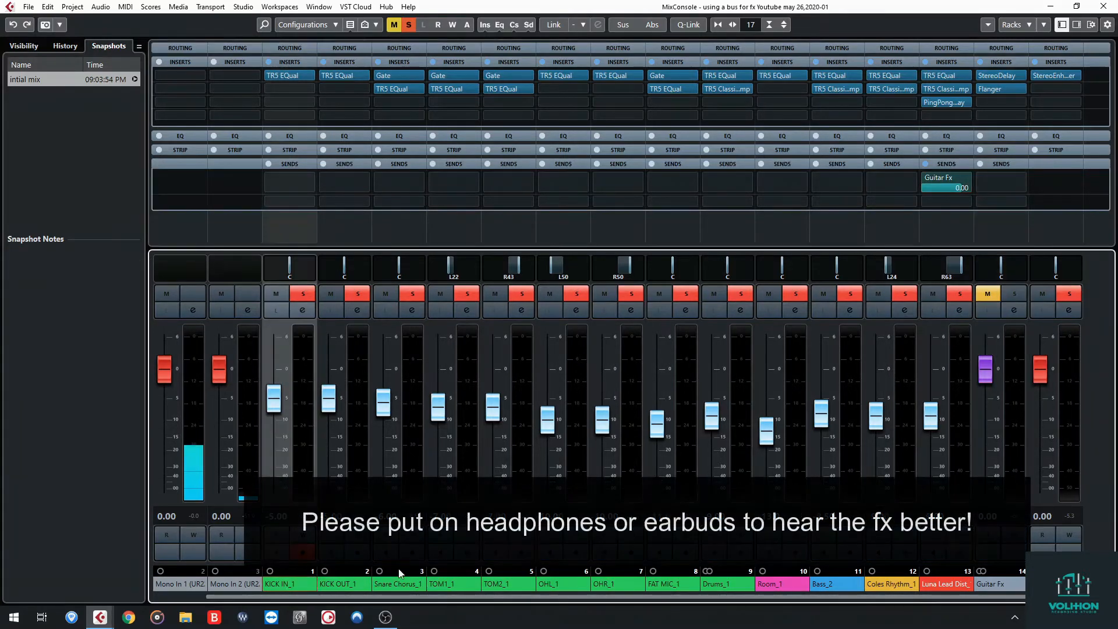
{"action": "left_click", "coordinate": [882, 581], "text": "shift"}
{"action": "left_click", "coordinate": [687, 24]}
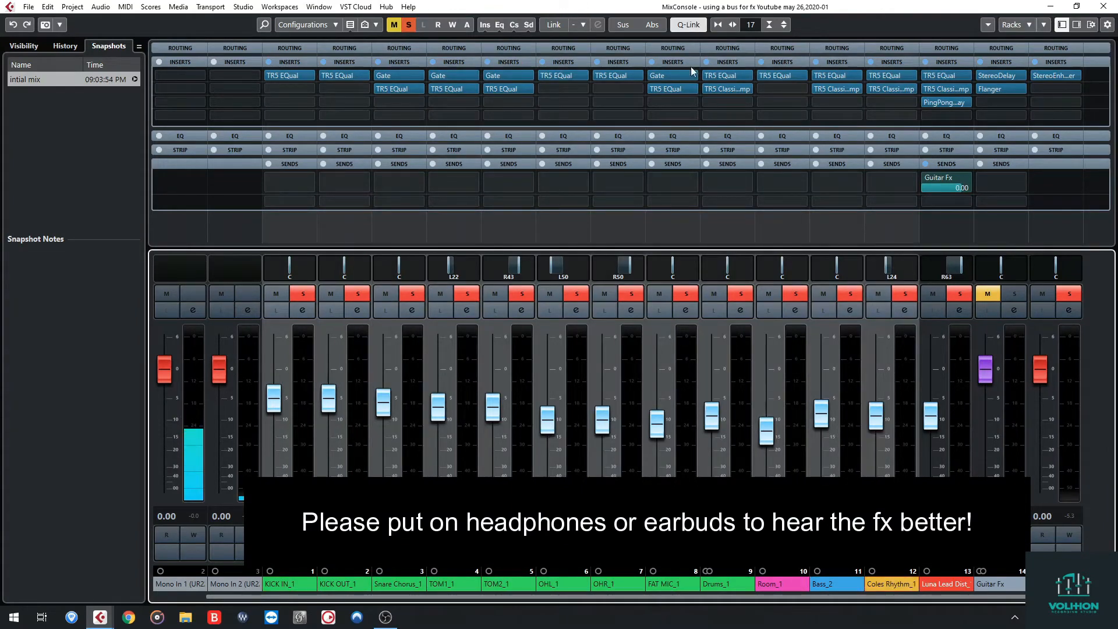
{"action": "left_click", "coordinate": [821, 293]}
{"action": "left_click", "coordinate": [683, 26]}
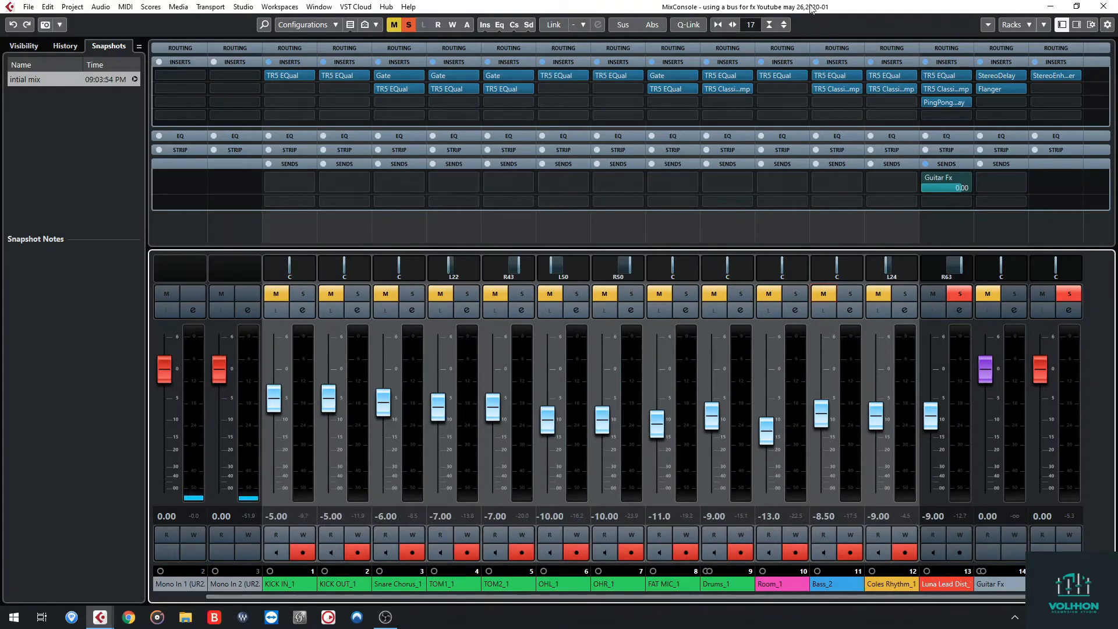
Play the project from about 1:10 and bring the MixConsole back to the front.
{"action": "left_click_drag", "start_coordinate": [811, 8], "coordinate": [810, 158]}
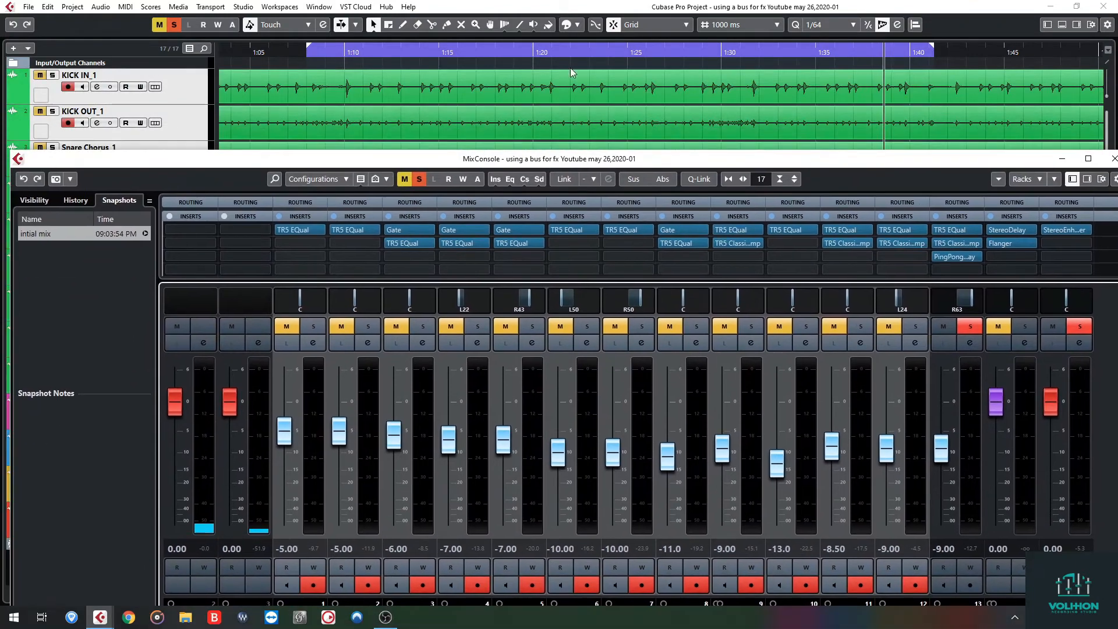
{"action": "left_click", "coordinate": [356, 51]}
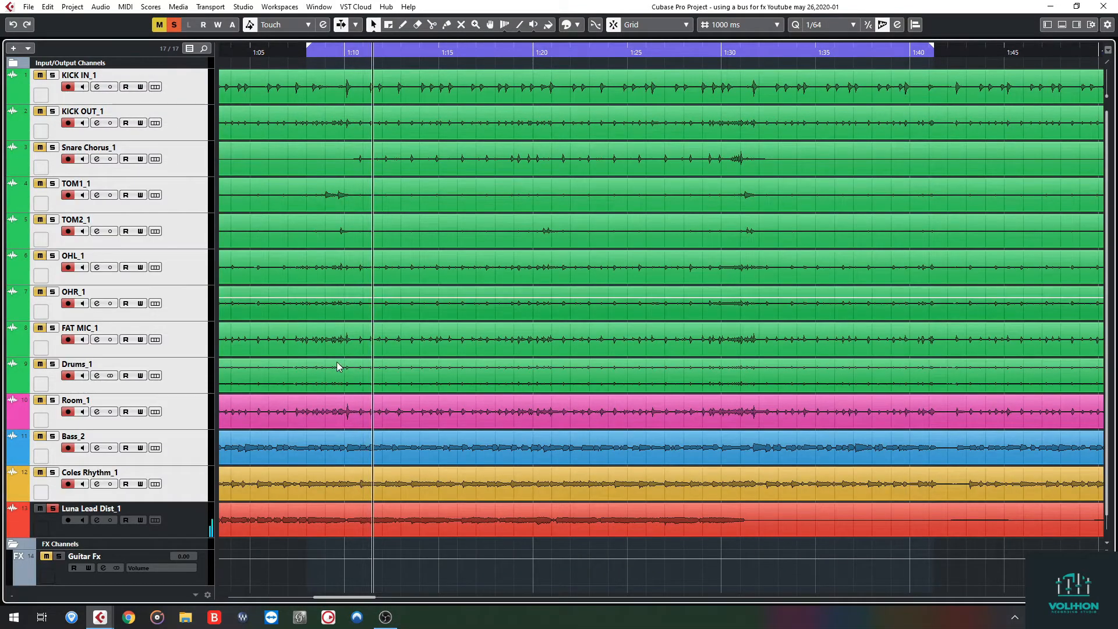
{"action": "left_click", "coordinate": [102, 620]}
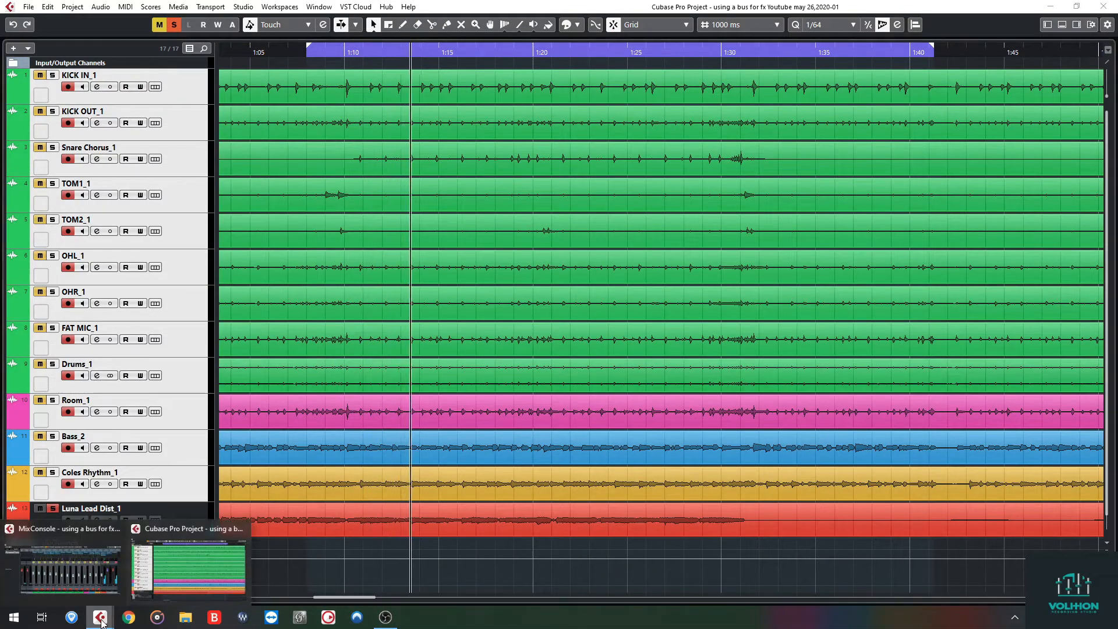
{"action": "left_click", "coordinate": [64, 568]}
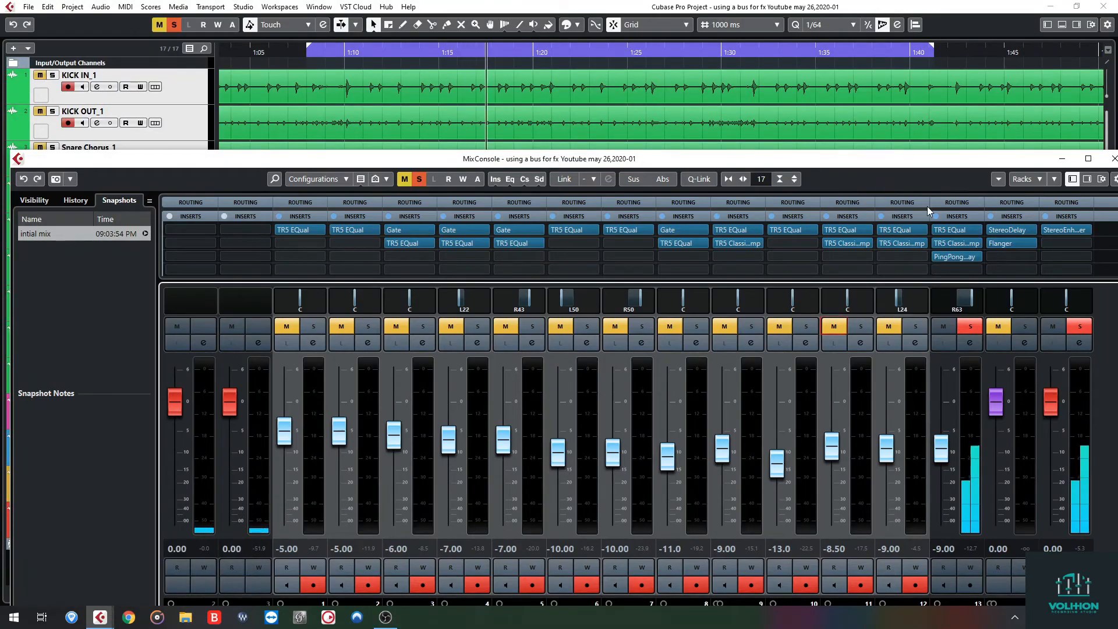
Remove PingPongDelay from the Luna Lead Dist channel's inserts and maximize the MixConsole window.
{"action": "left_click", "coordinate": [976, 255]}
{"action": "left_click", "coordinate": [960, 274]}
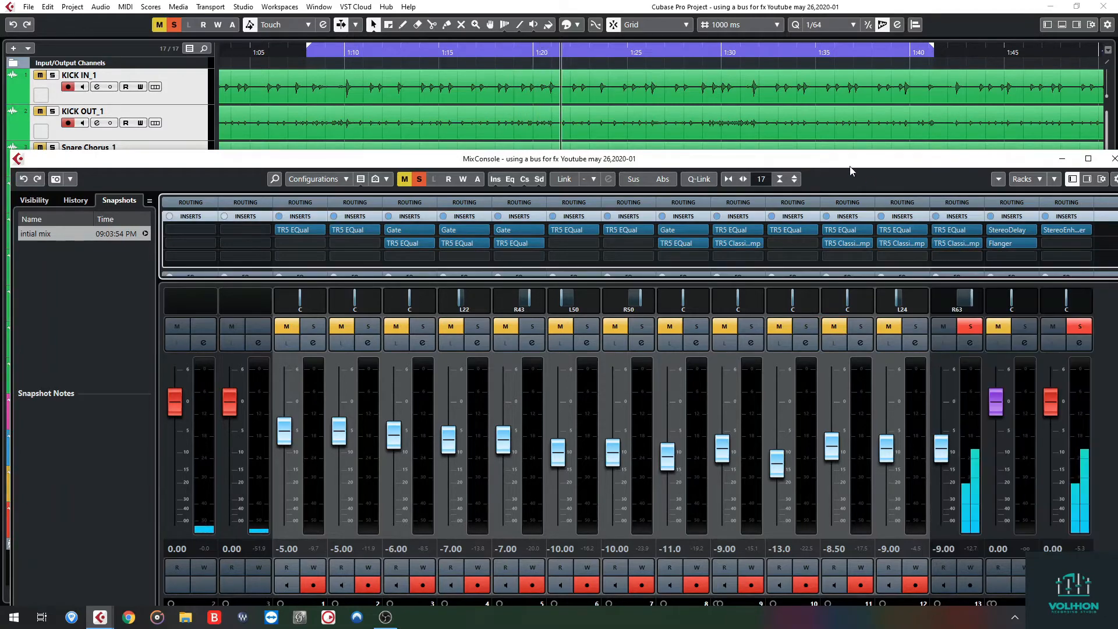
{"action": "left_click_drag", "start_coordinate": [851, 166], "coordinate": [816, 46]}
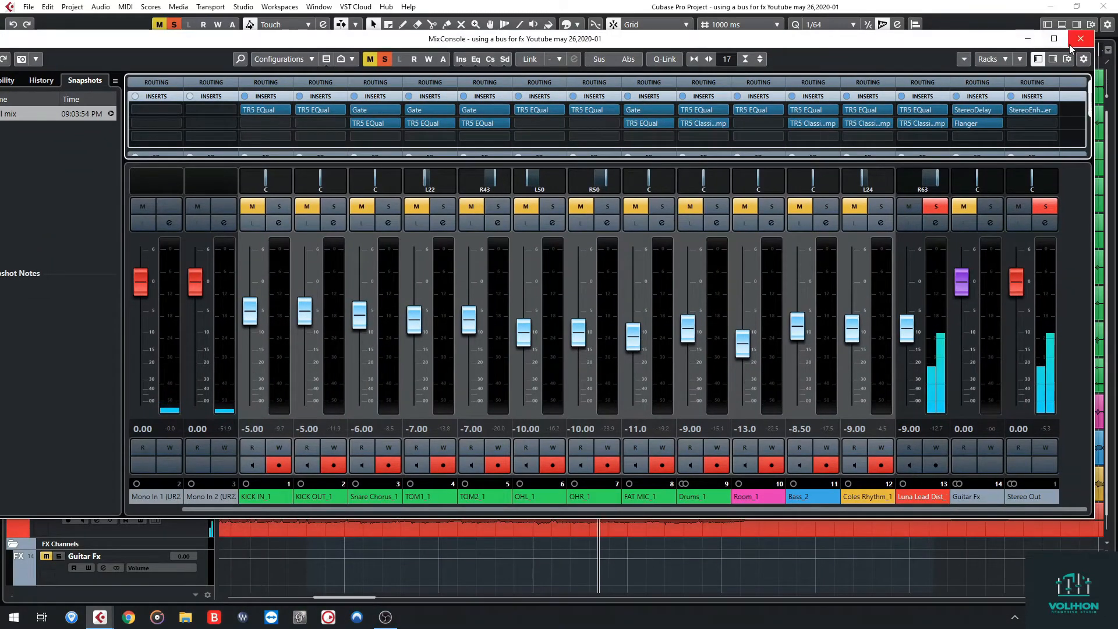
{"action": "left_click", "coordinate": [1055, 39]}
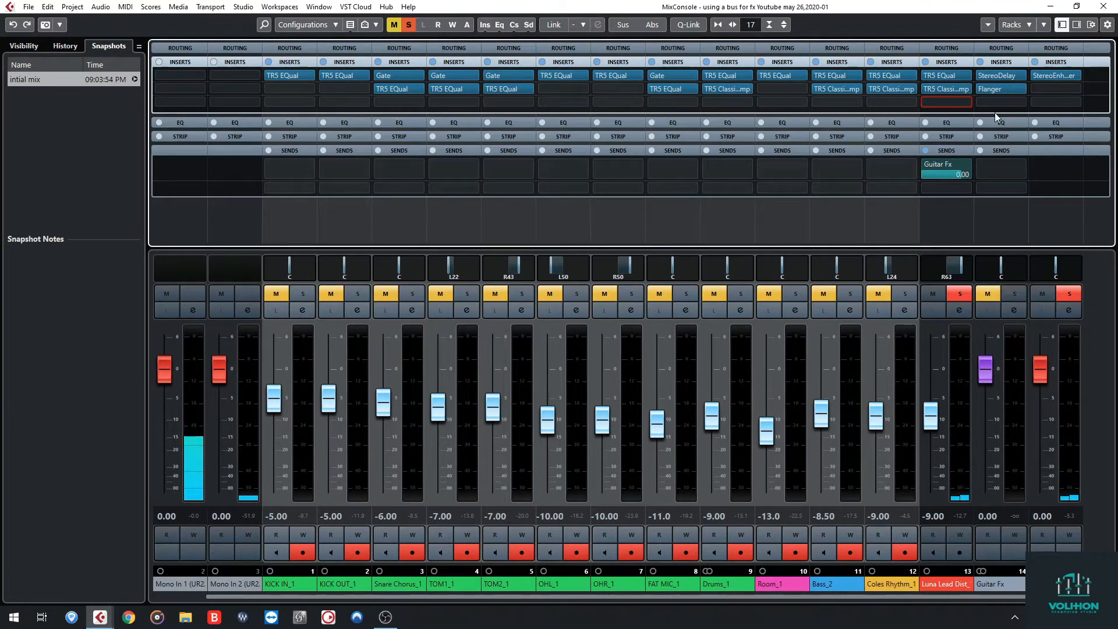
Solo the Guitar Fx channel, play the project from about 1:09, and bring the MixConsole back to the front.
{"action": "left_click", "coordinate": [1015, 294]}
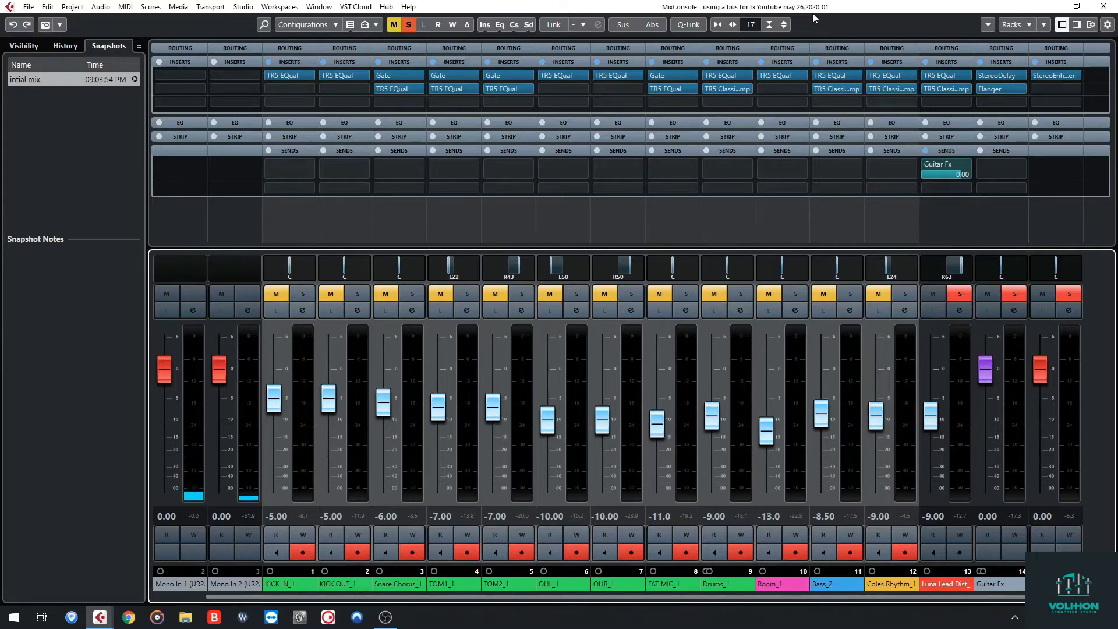
{"action": "left_click_drag", "start_coordinate": [814, 7], "coordinate": [808, 160]}
{"action": "left_click", "coordinate": [332, 53]}
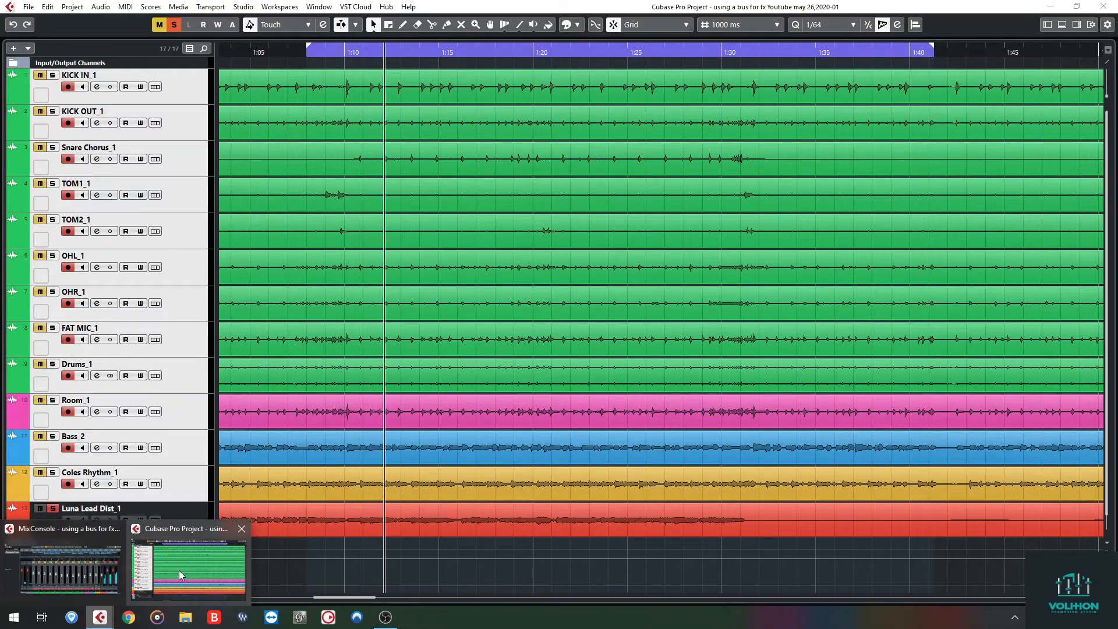
{"action": "mouse_move", "coordinate": [100, 617]}
{"action": "left_click", "coordinate": [67, 568]}
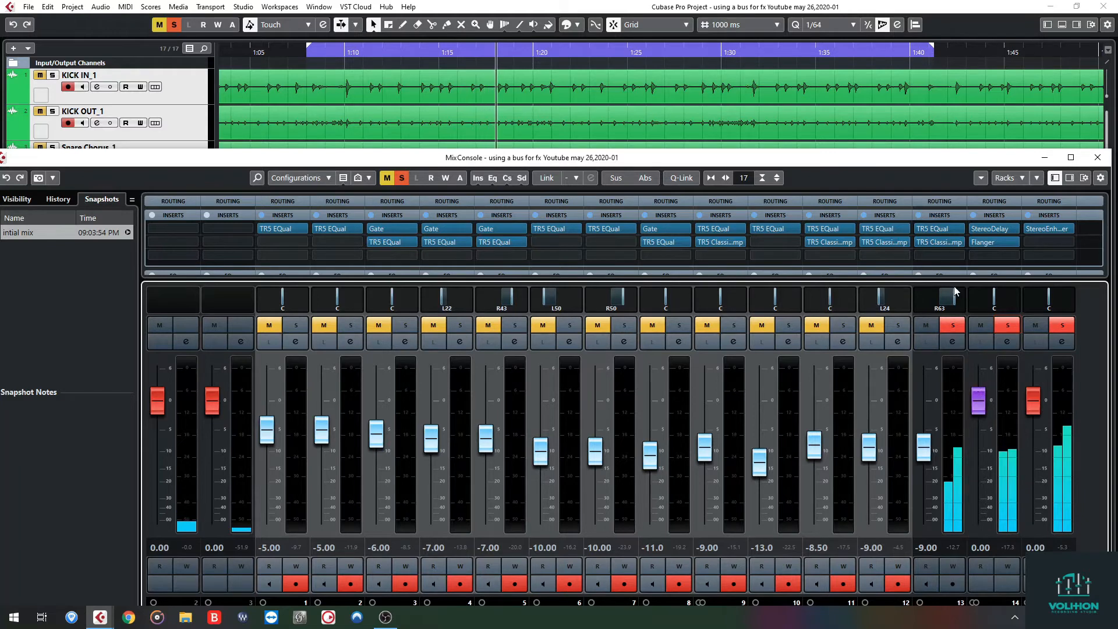
Adjust the Luna Lead Dist channel's send level to Guitar Fx, trying about -19.6 and -21.2 and settling on -11.8.
{"action": "scroll", "coordinate": [949, 247], "scroll_direction": "down", "scroll_amount": 5}
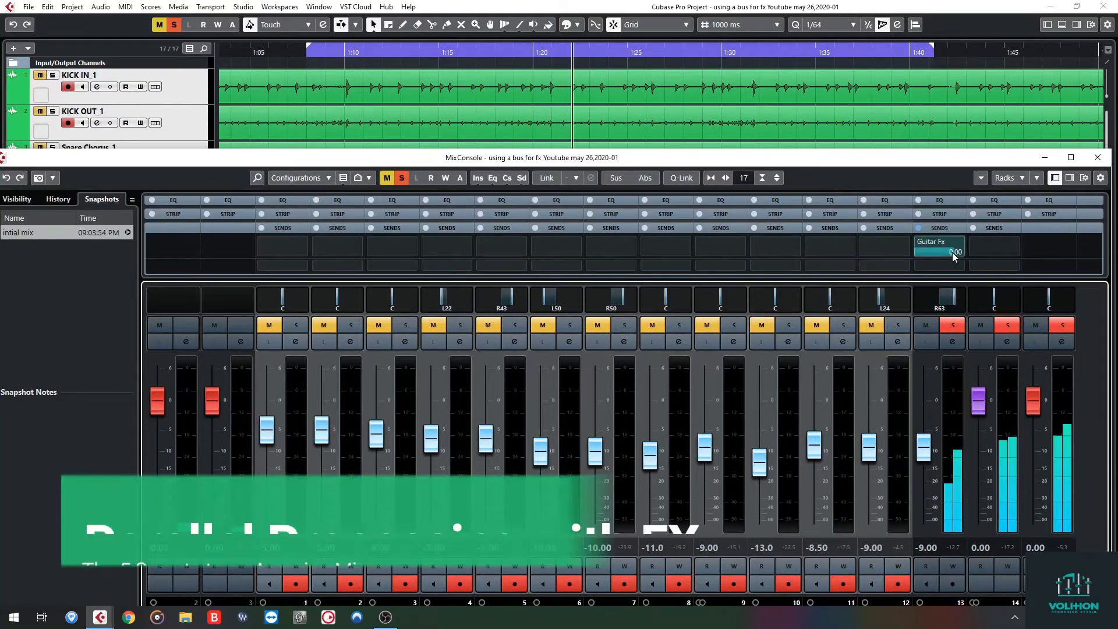
{"action": "mouse_move", "coordinate": [940, 253]}
{"action": "left_mouse_down"}
{"action": "mouse_move", "coordinate": [896, 263]}
{"action": "mouse_move", "coordinate": [938, 253]}
{"action": "left_mouse_up"}
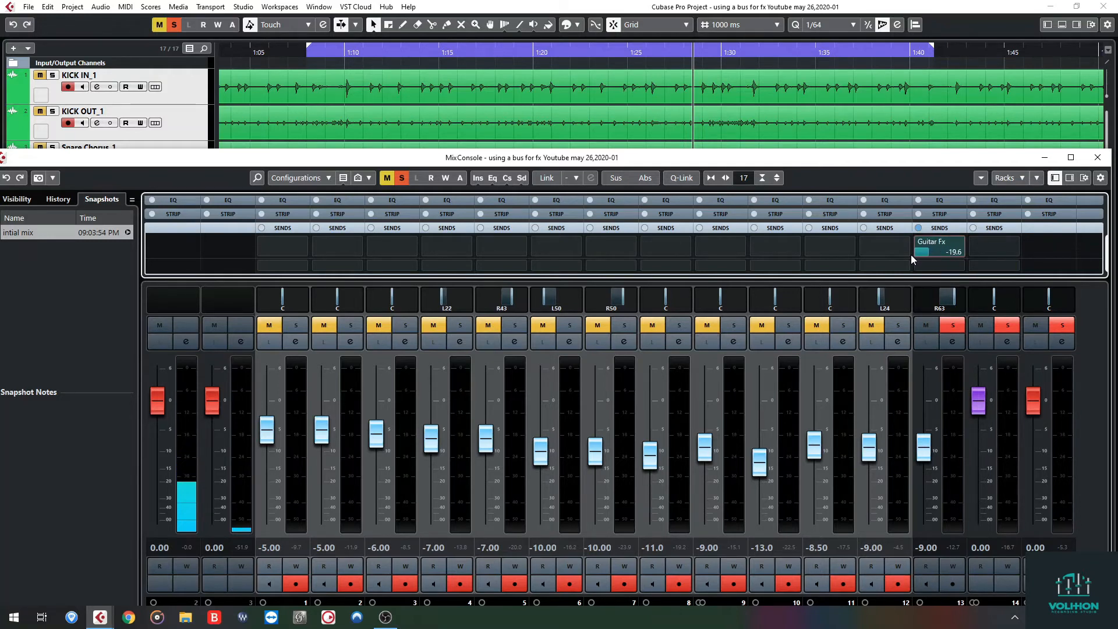
{"action": "left_click_drag", "start_coordinate": [912, 255], "coordinate": [910, 255]}
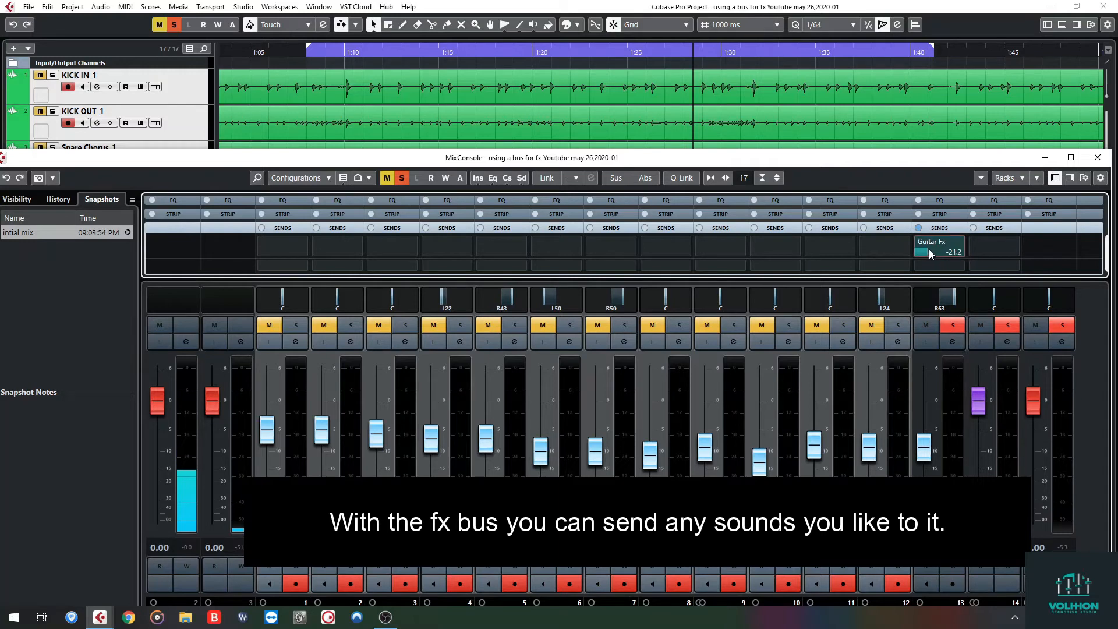
{"action": "left_click_drag", "start_coordinate": [942, 246], "coordinate": [939, 247]}
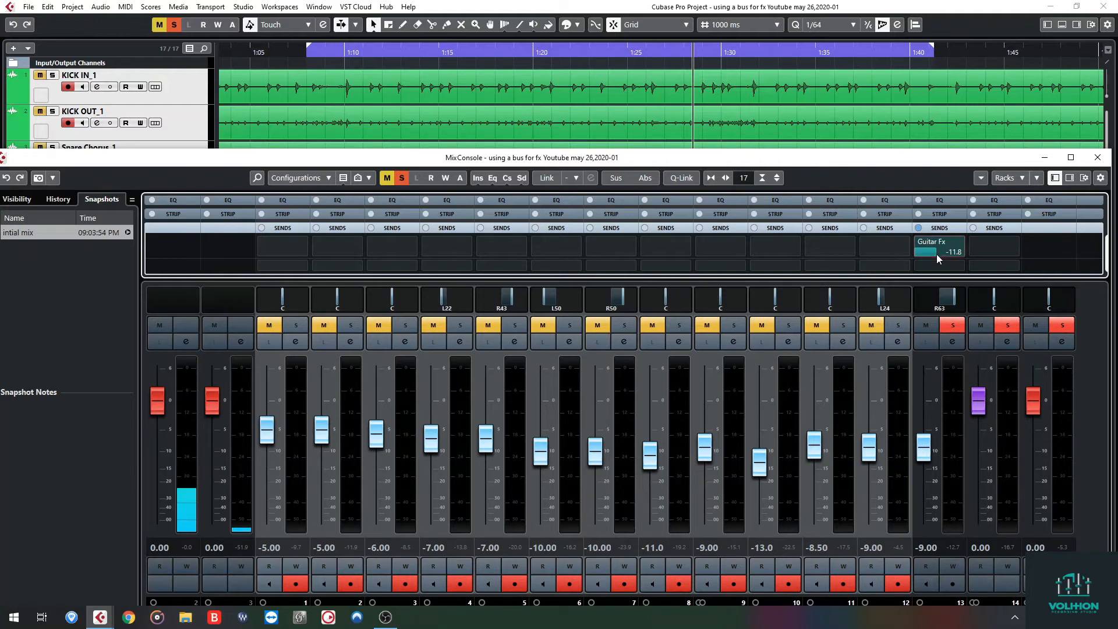
Replay the project from about 1:10 and bring the MixConsole back to the front.
{"action": "key", "text": "space"}
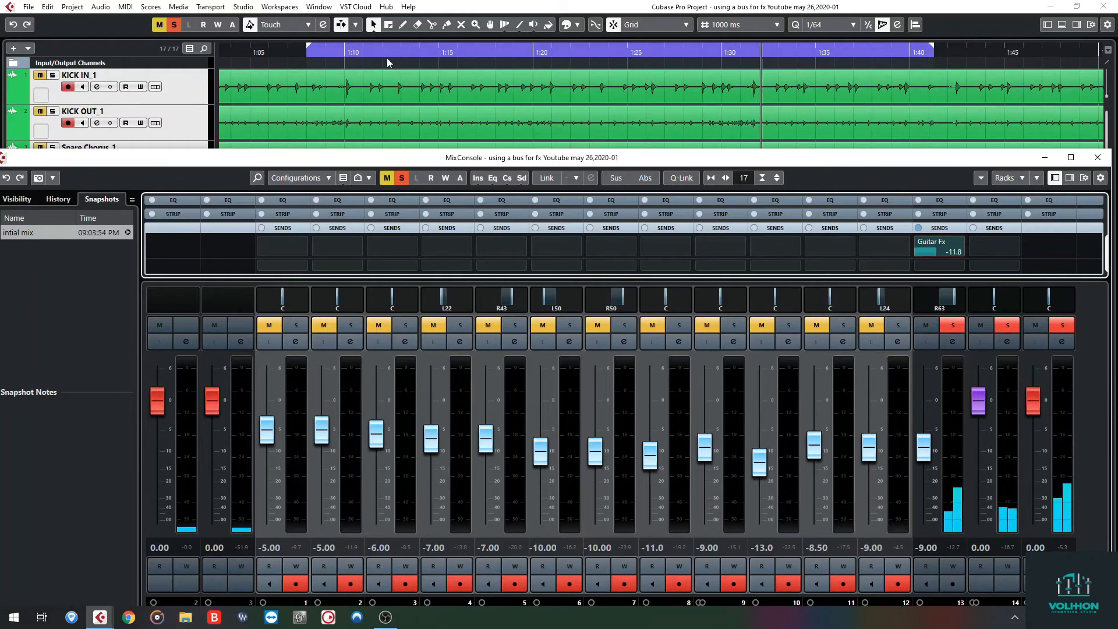
{"action": "left_click", "coordinate": [337, 62]}
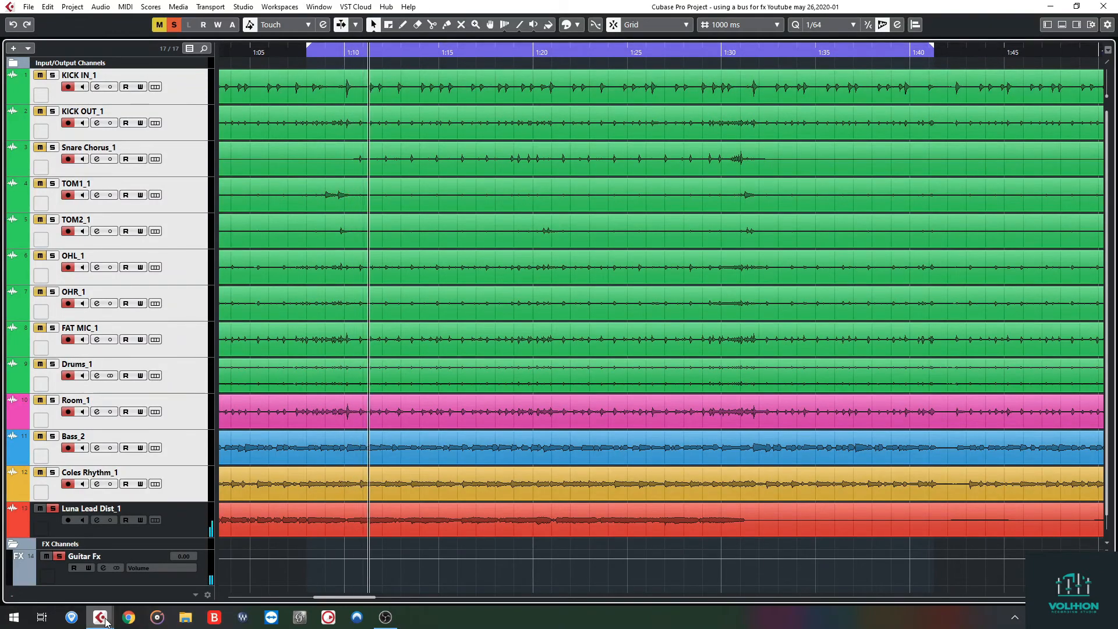
{"action": "mouse_move", "coordinate": [105, 621]}
{"action": "left_click", "coordinate": [59, 577]}
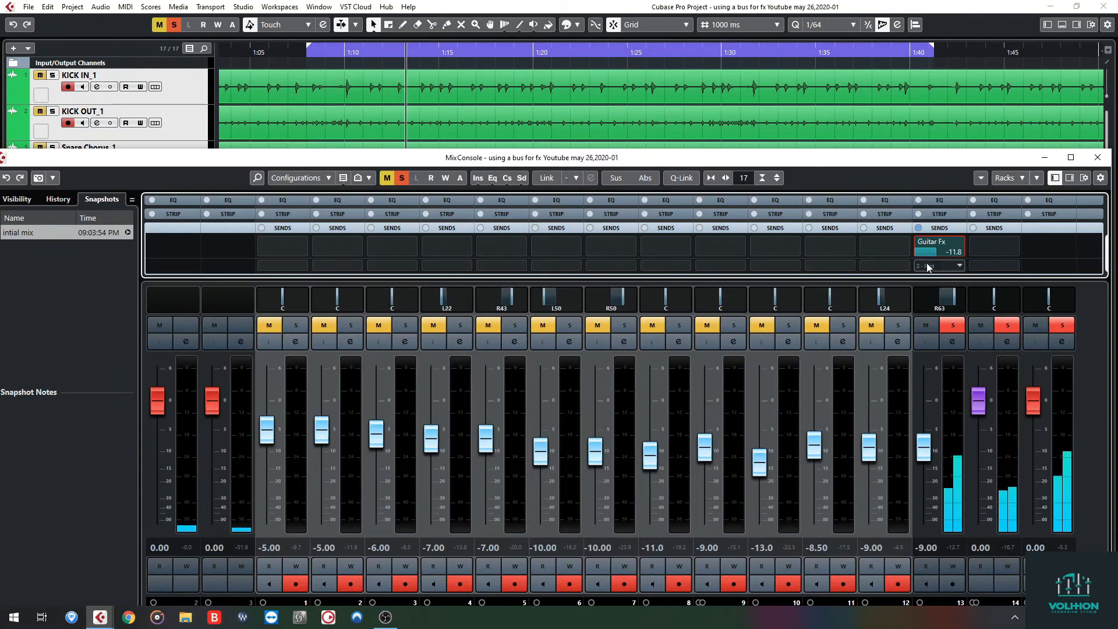
Set the Luna Lead Dist channel's send level to Guitar Fx to -12, and raise it to -10.
{"action": "double_click", "coordinate": [949, 253]}
{"action": "type", "text": "-1"}
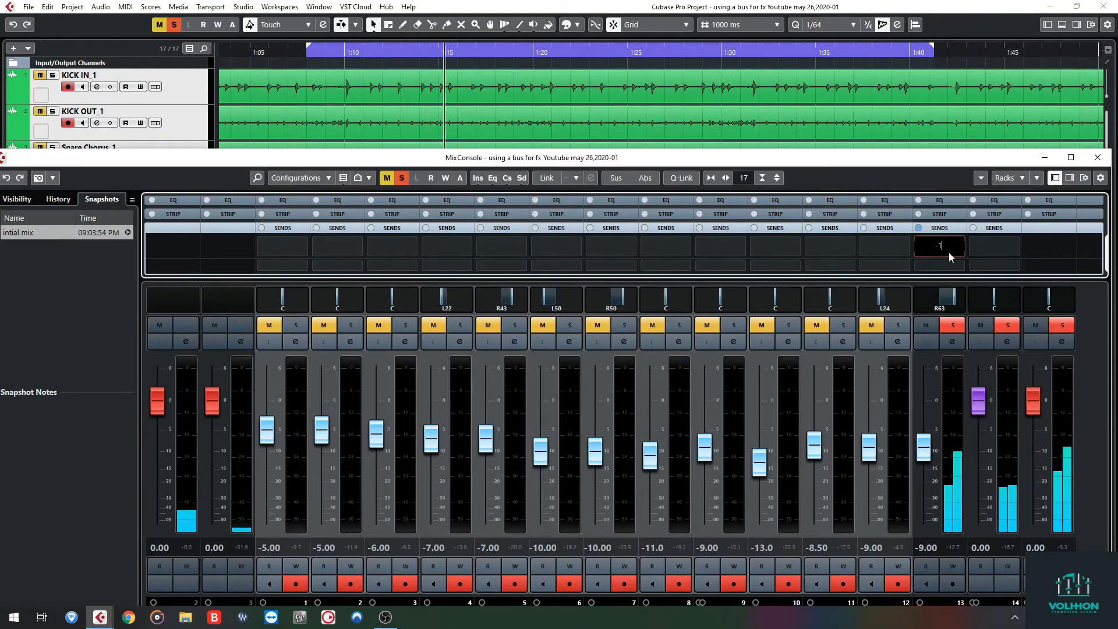
{"action": "type", "text": "2"}
{"action": "key", "text": "Return"}
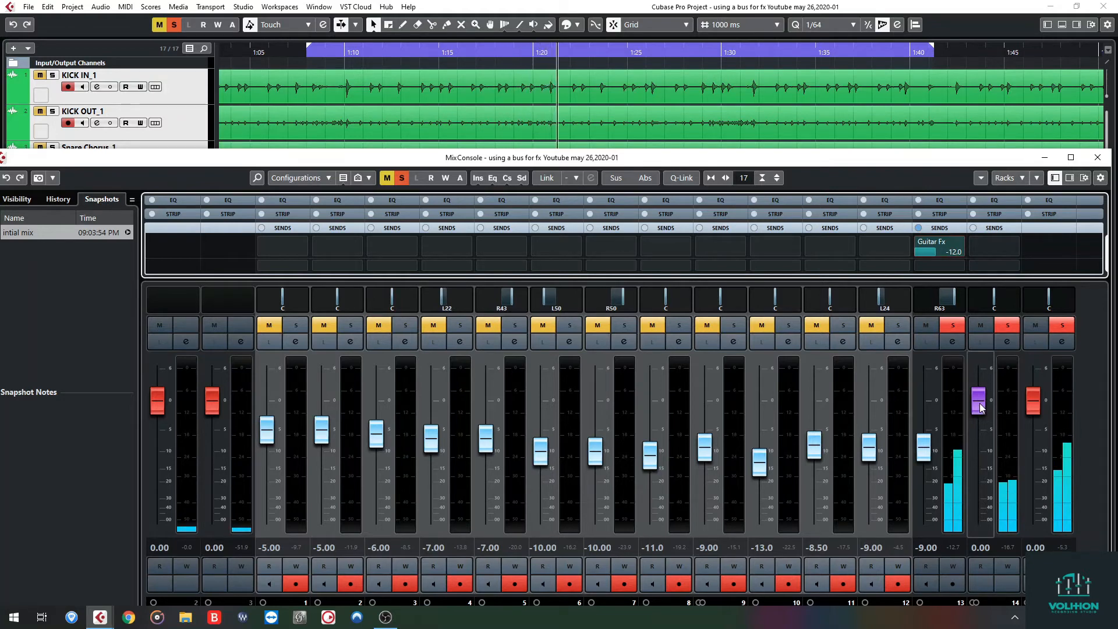
{"action": "double_click", "coordinate": [952, 252]}
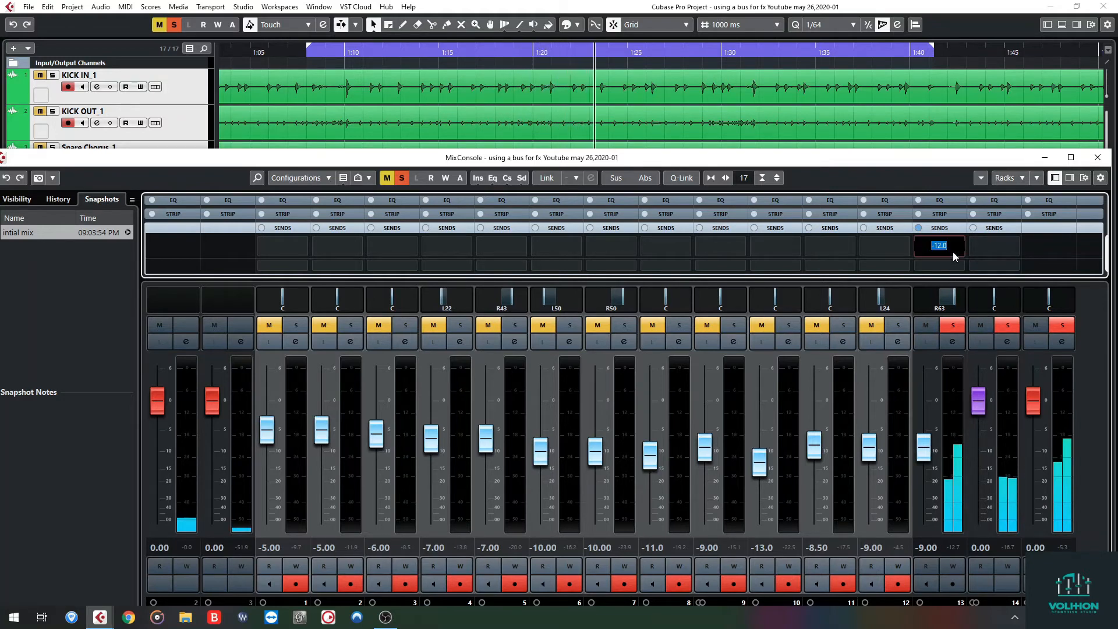
{"action": "type", "text": "-10"}
{"action": "key", "text": "Return"}
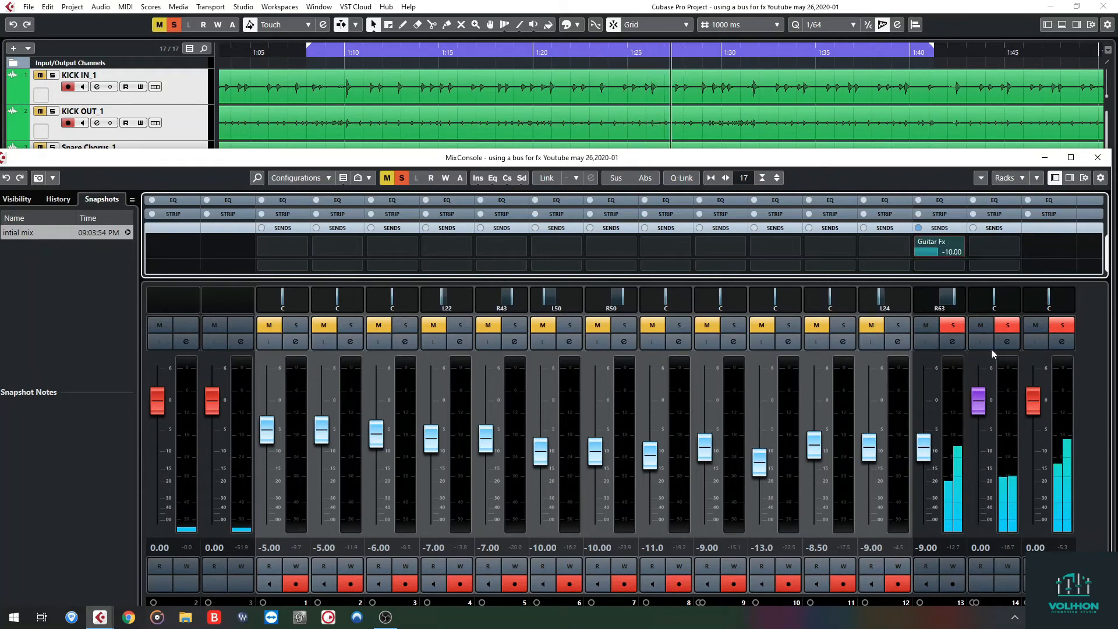
Lower the Guitar Fx channel's fader to about -5.62, replay from about 1:10, and bring the MixConsole back to the front.
{"action": "left_click_drag", "start_coordinate": [980, 401], "coordinate": [979, 436]}
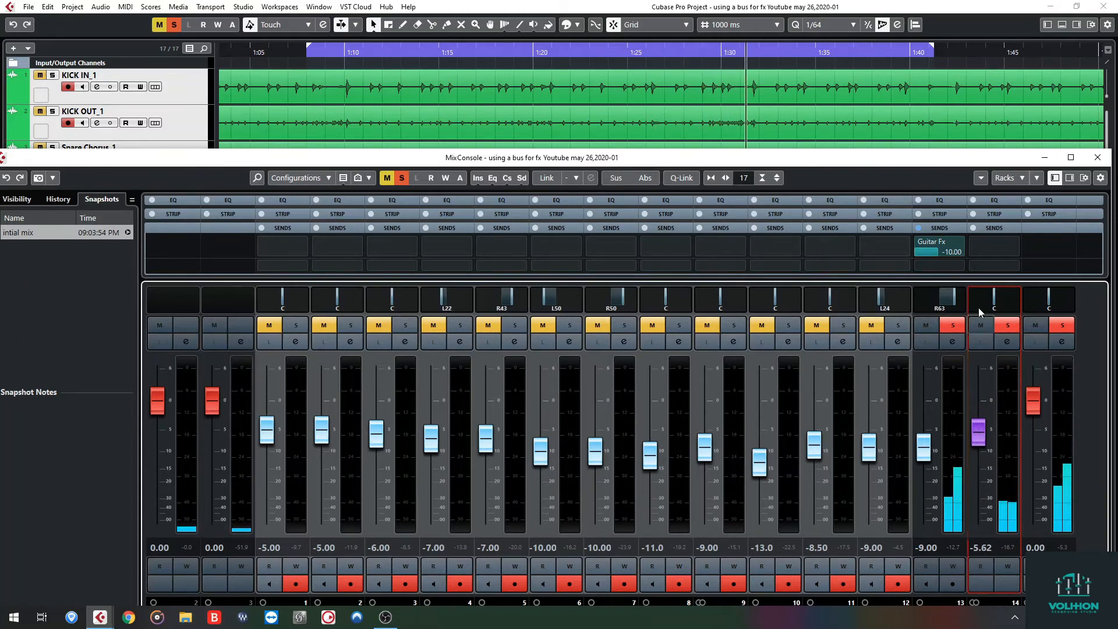
{"action": "left_click", "coordinate": [352, 52]}
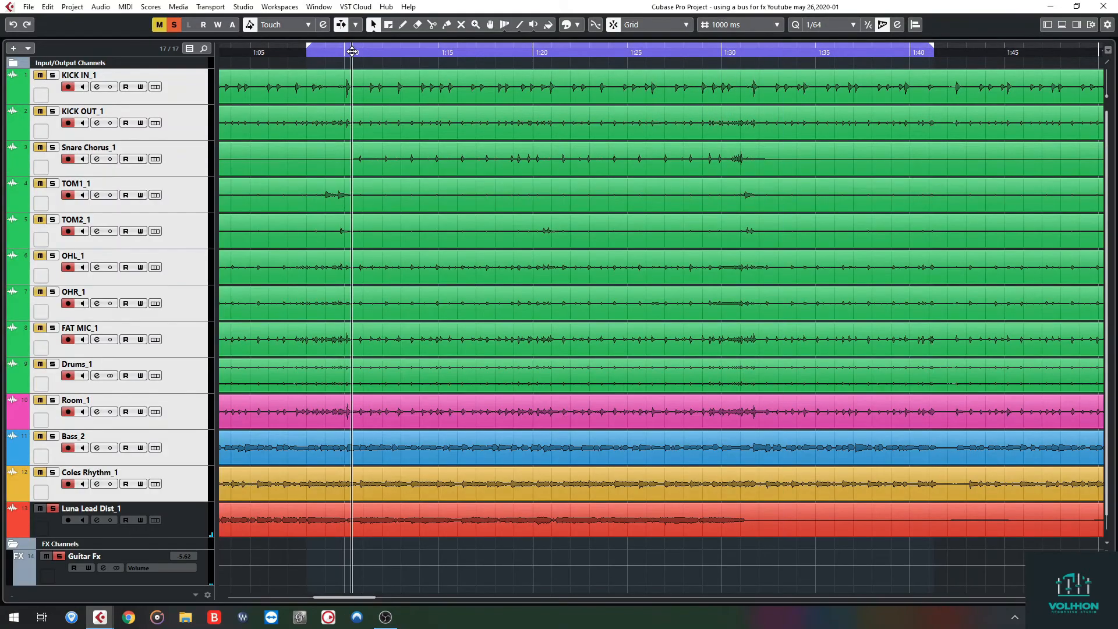
{"action": "left_click", "coordinate": [101, 617]}
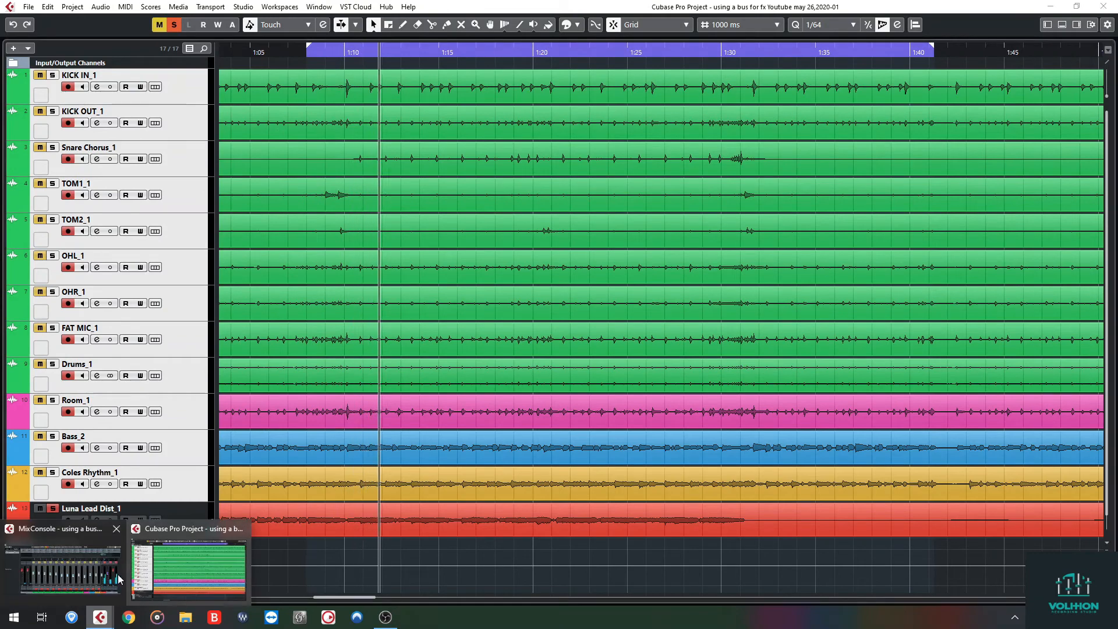
{"action": "left_click", "coordinate": [119, 578]}
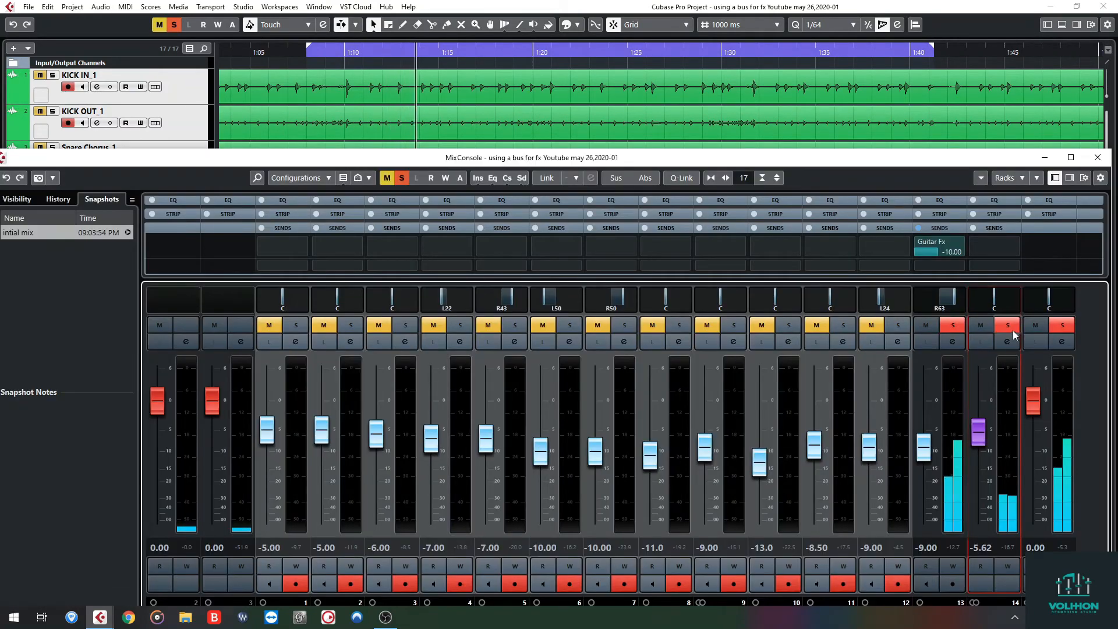
Set the Guitar Fx channel's level to -5, and raise it to -3.
{"action": "left_click", "coordinate": [981, 547]}
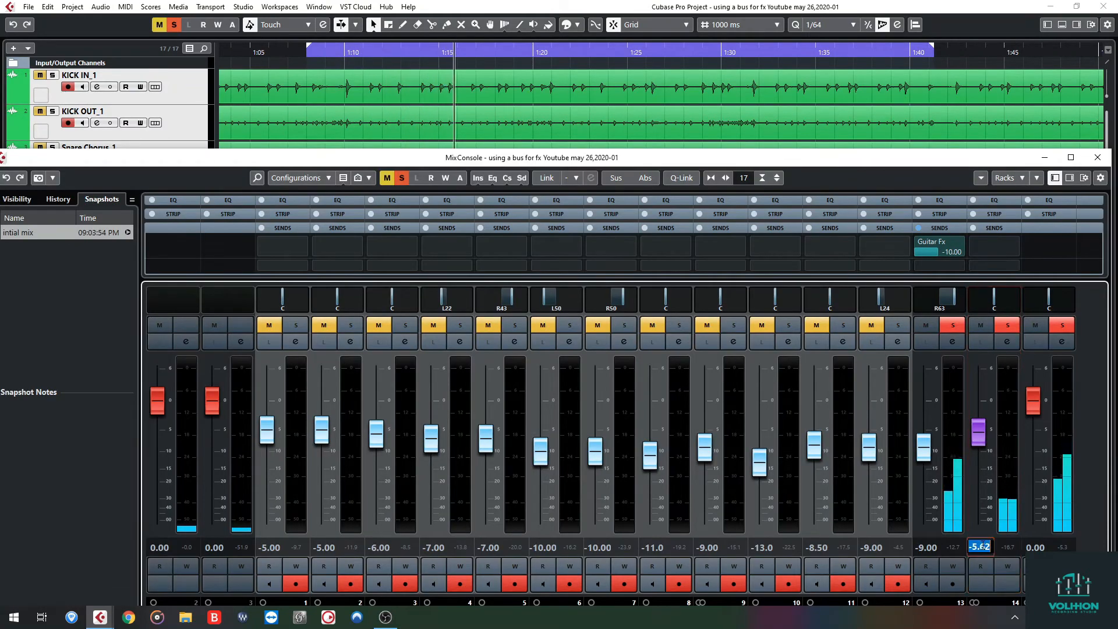
{"action": "type", "text": "-5"}
{"action": "key", "text": "Return"}
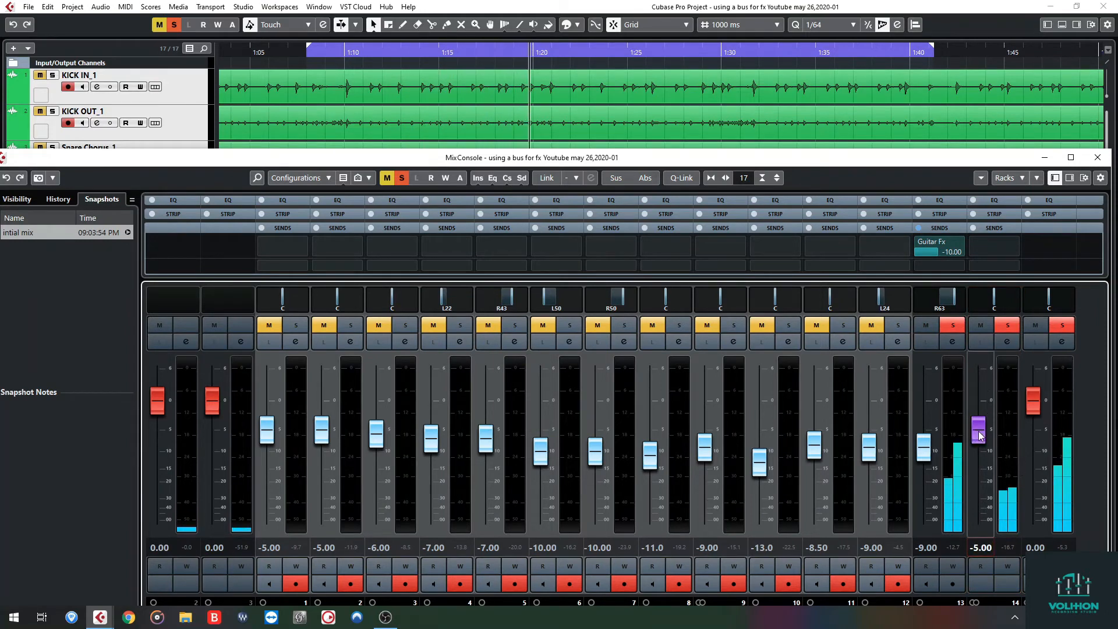
{"action": "left_click_drag", "start_coordinate": [979, 436], "coordinate": [980, 427]}
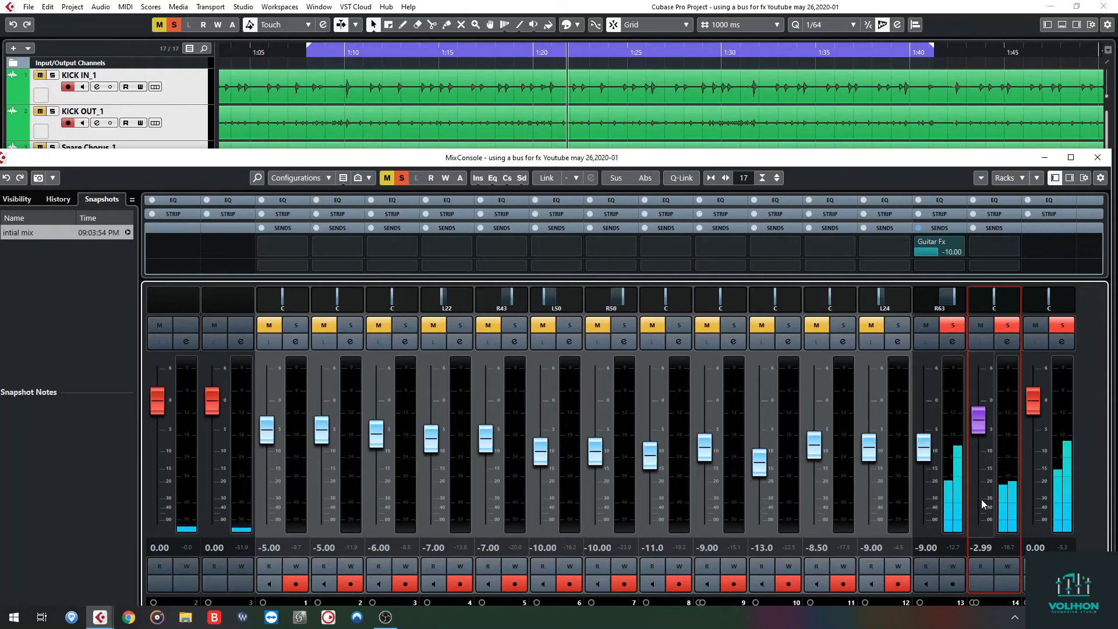
{"action": "double_click", "coordinate": [982, 548]}
{"action": "type", "text": "-3"}
{"action": "key", "text": "Return"}
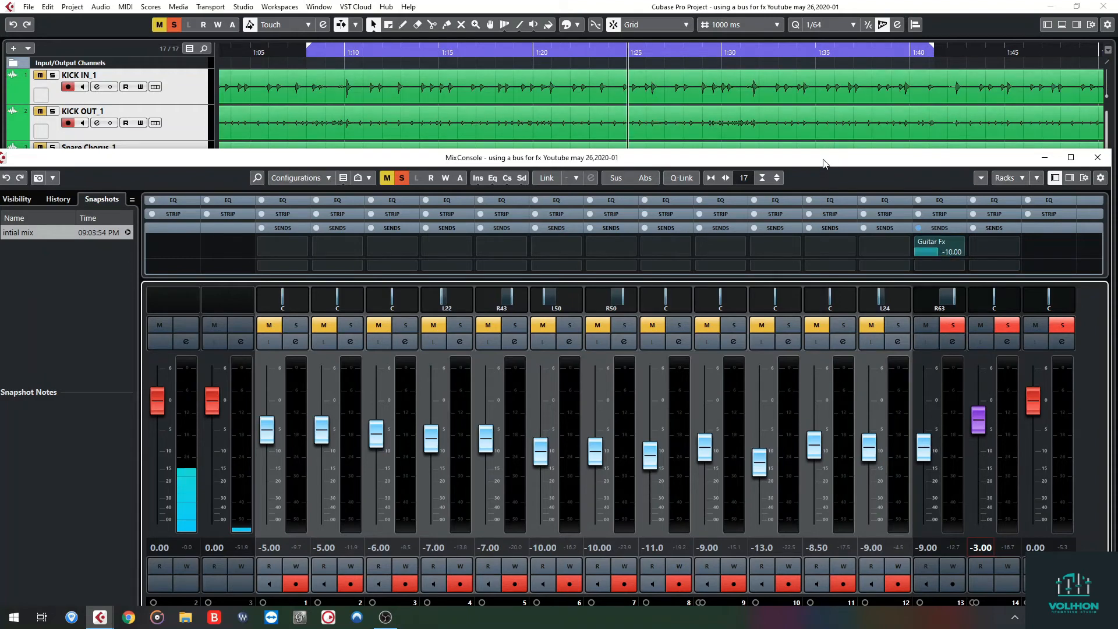
Move the MixConsole window up to show the channel names, and add an active send to Guitar Fx on the Coles Rhythm_1 channel.
{"action": "left_click_drag", "start_coordinate": [823, 163], "coordinate": [819, 101]}
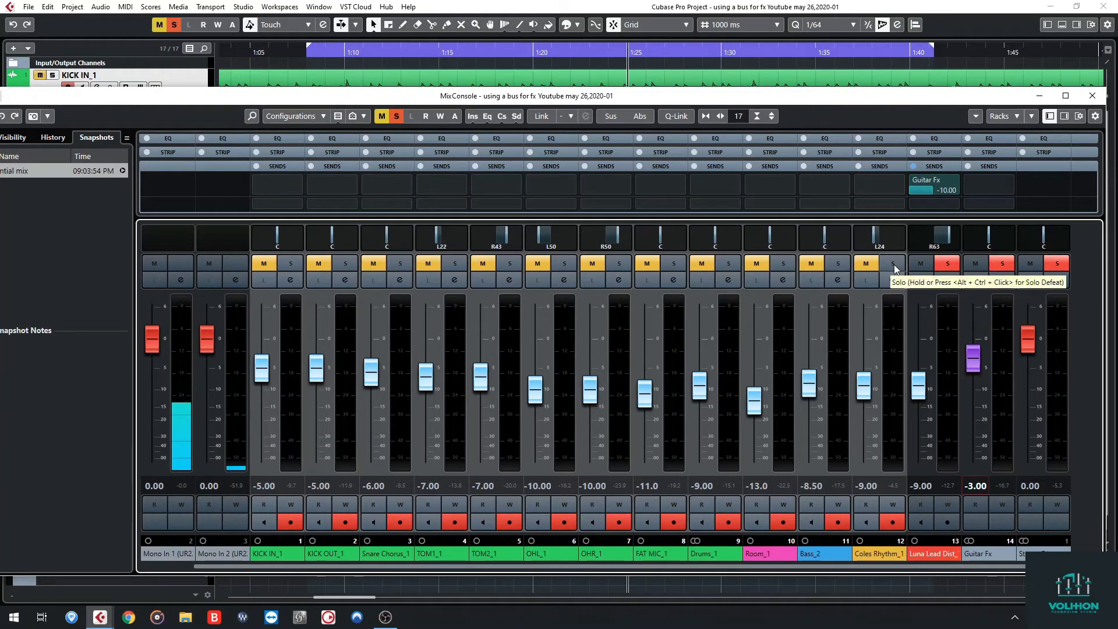
{"action": "mouse_move", "coordinate": [916, 211]}
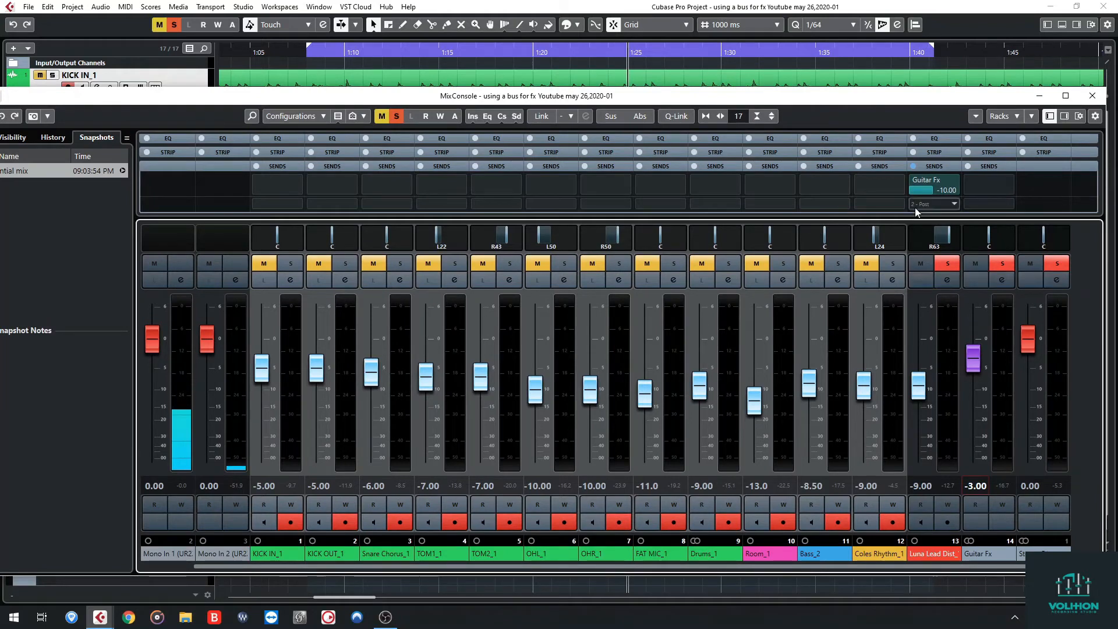
{"action": "left_click", "coordinate": [890, 191]}
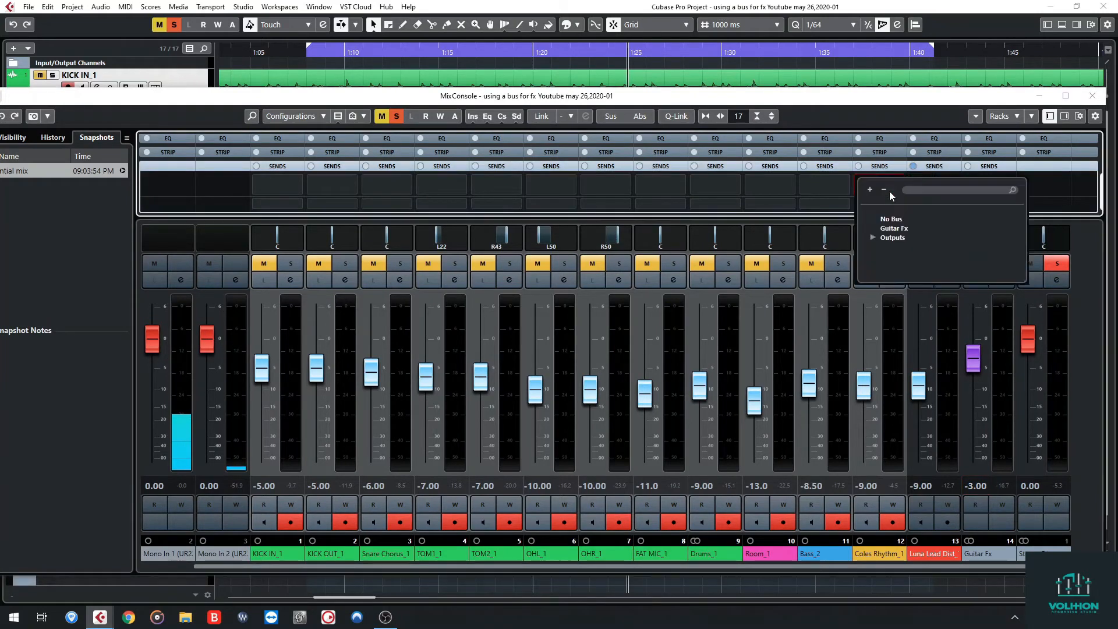
{"action": "left_click", "coordinate": [895, 229]}
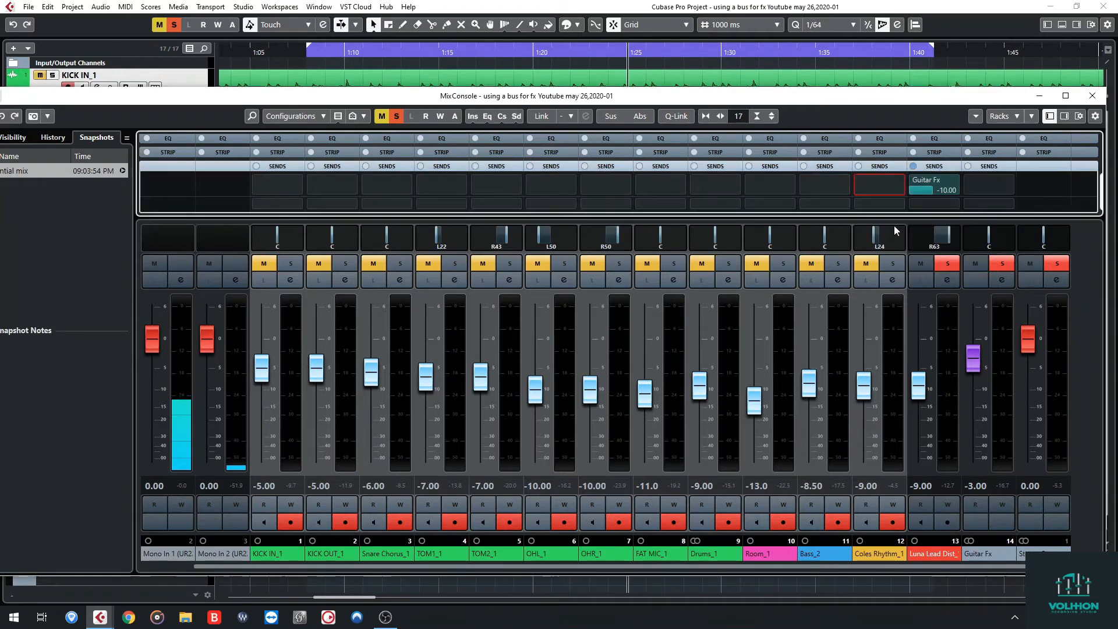
{"action": "left_click", "coordinate": [860, 181]}
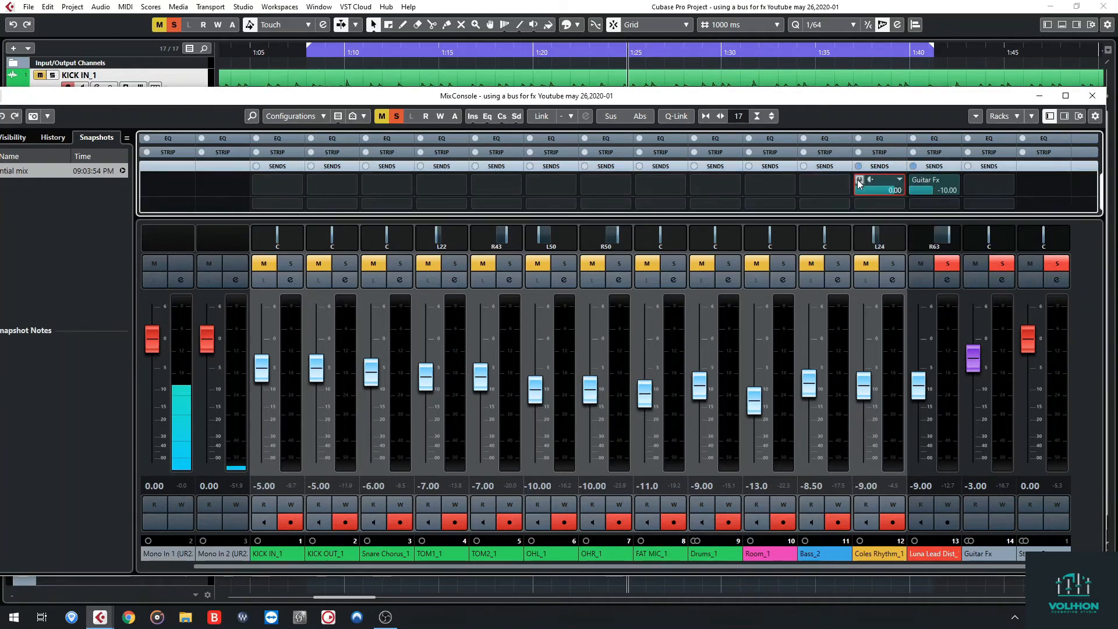
Solo the Coles Rhythm_1 channel and set its Guitar Fx send level to -5 during playback.
{"action": "left_click", "coordinate": [893, 265]}
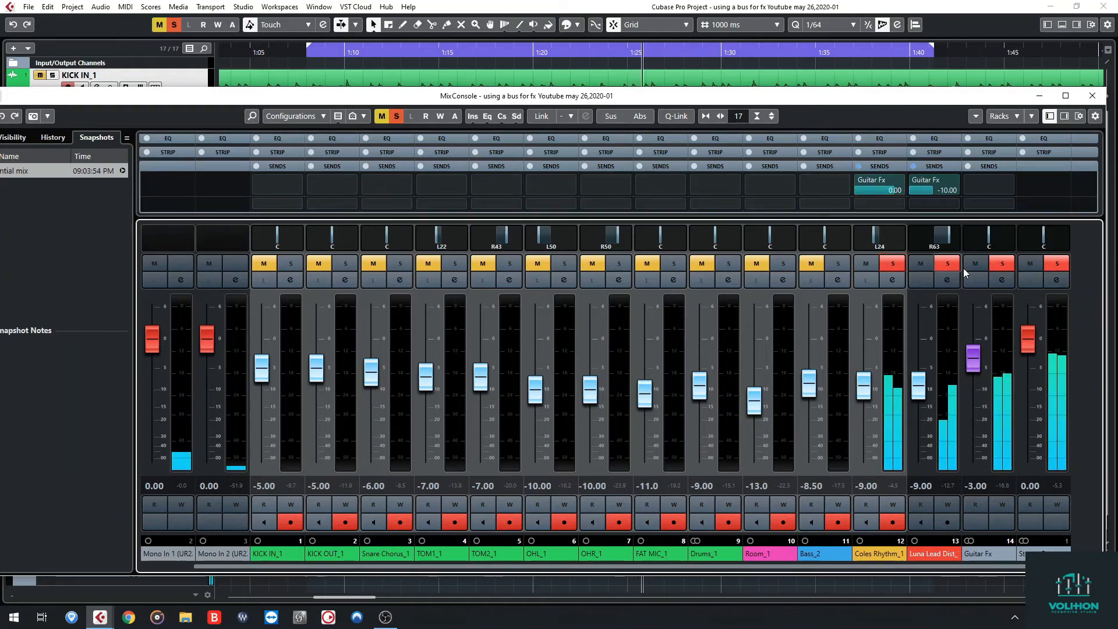
{"action": "double_click", "coordinate": [891, 192]}
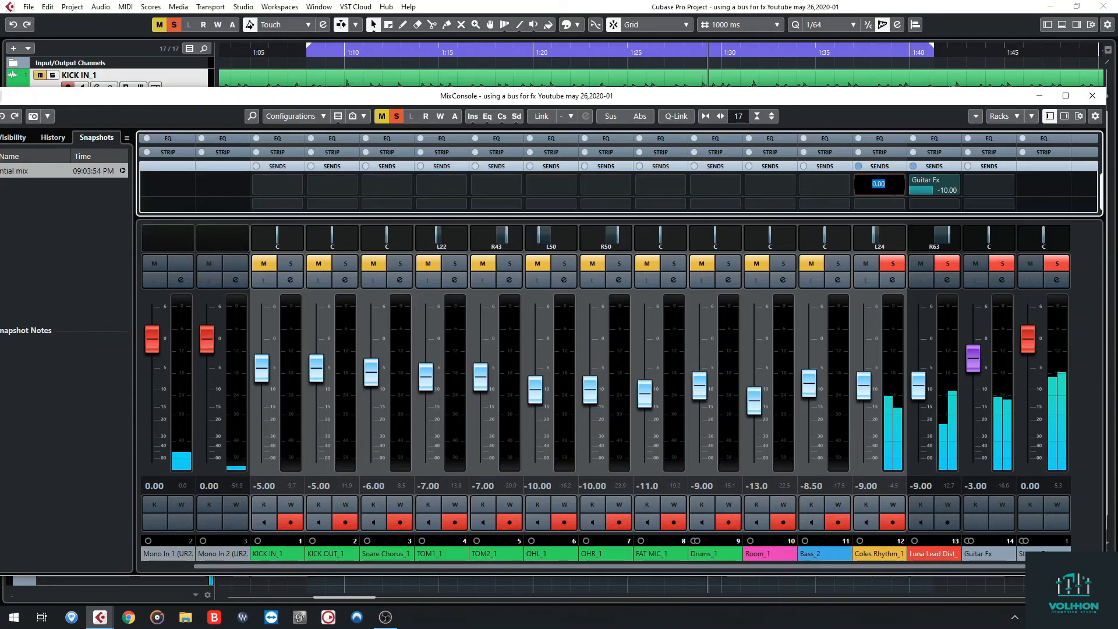
{"action": "type", "text": "-"}
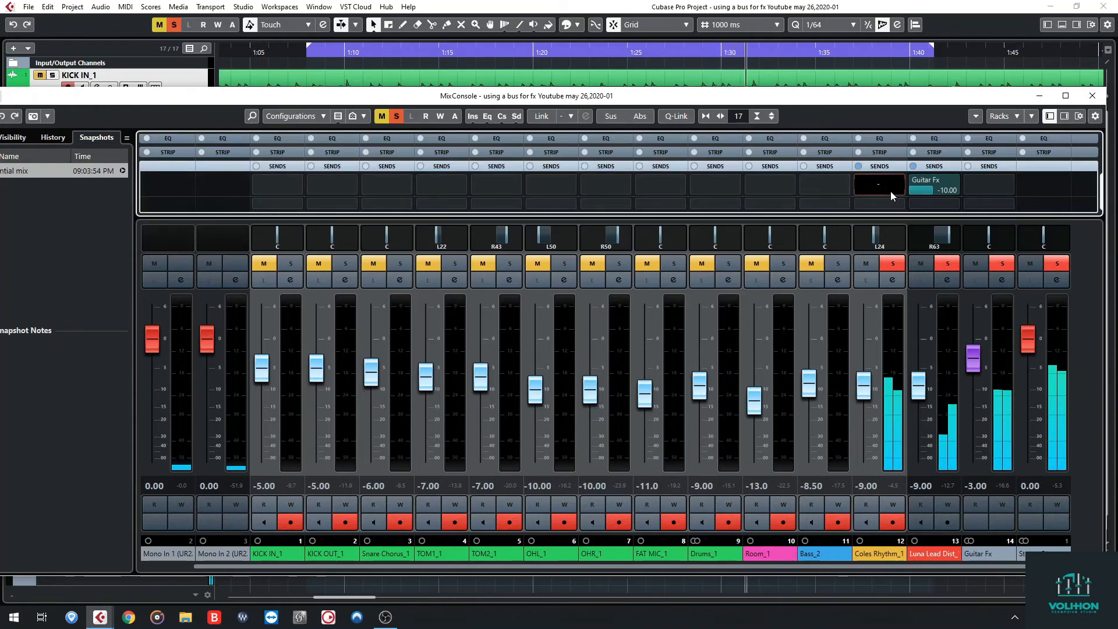
{"action": "type", "text": "5"}
{"action": "key", "text": "Return"}
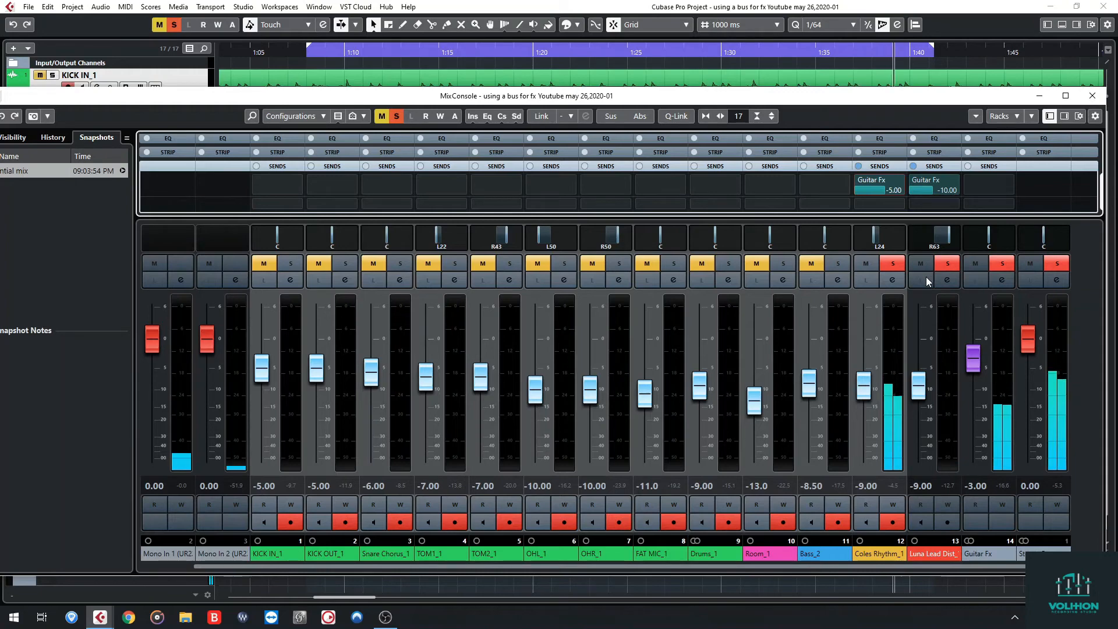
Replay the project from about 1:09 and bring the MixConsole back to the front.
{"action": "key", "text": "F3"}
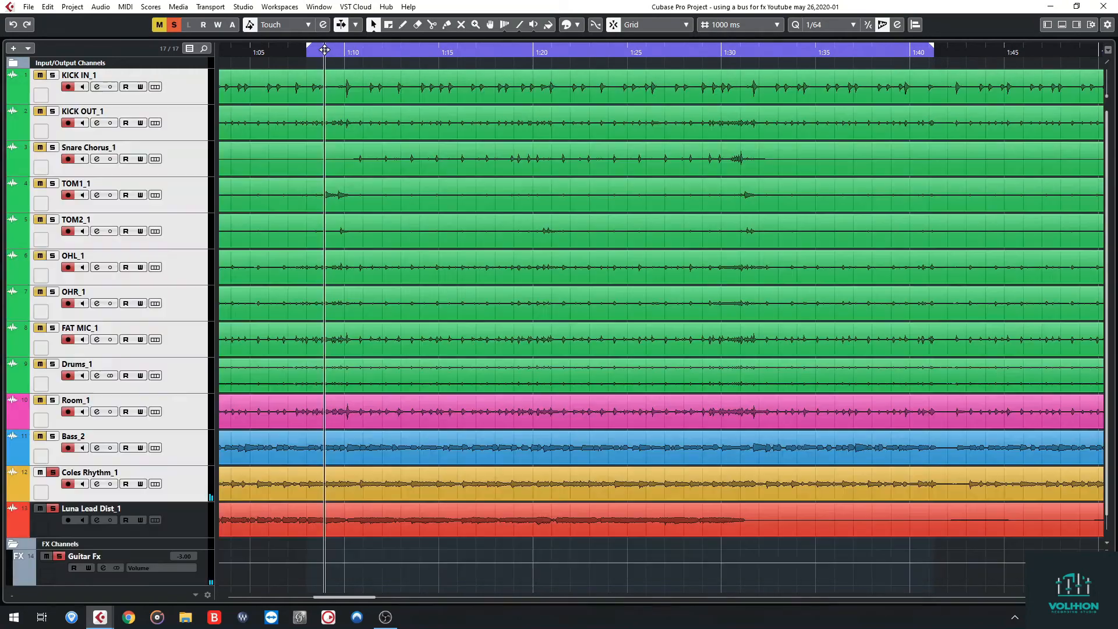
{"action": "mouse_move", "coordinate": [100, 617]}
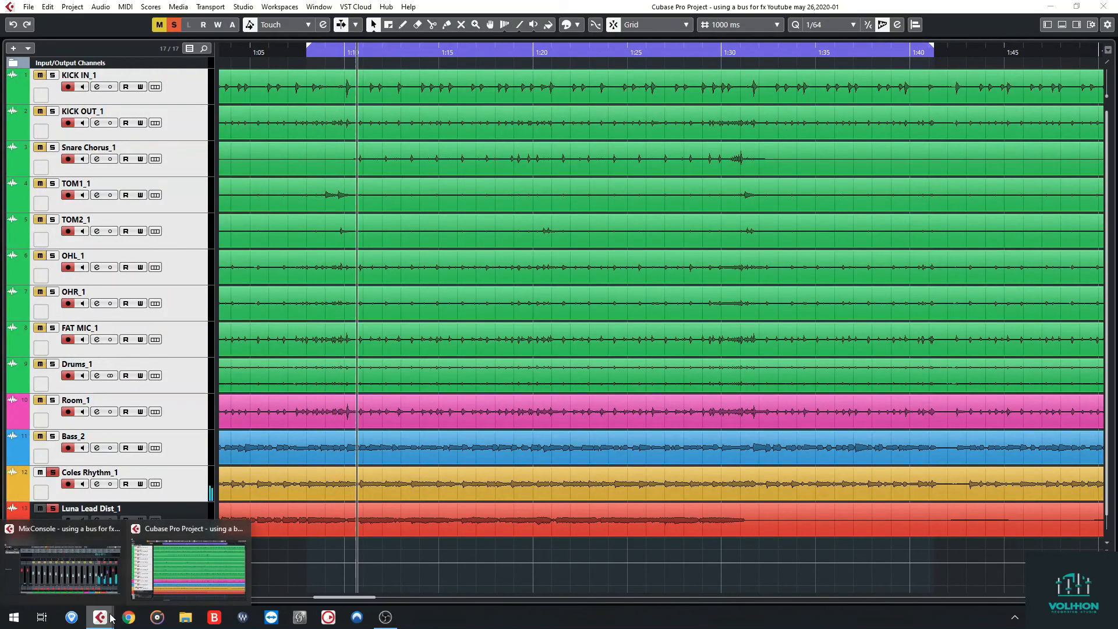
{"action": "left_click", "coordinate": [61, 562]}
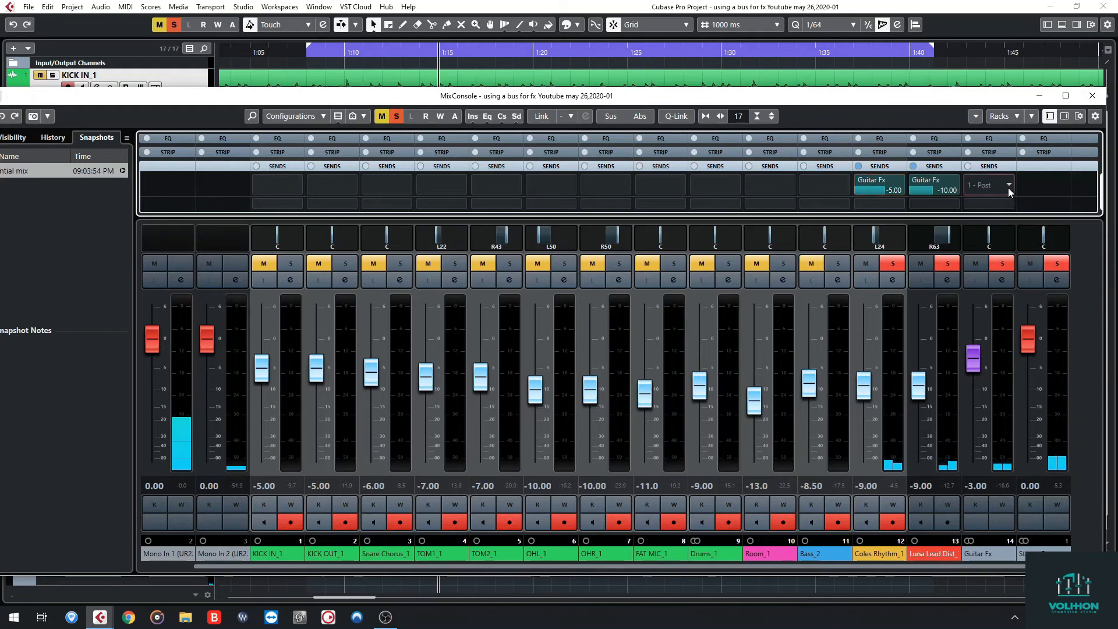
Look over the channel insert effects and reset the Luna Lead Dist channel's Guitar Fx send level to -10.
{"action": "scroll", "coordinate": [1005, 229], "scroll_direction": "up", "scroll_amount": 1}
{"action": "scroll", "coordinate": [1004, 195], "scroll_direction": "up", "scroll_amount": 3}
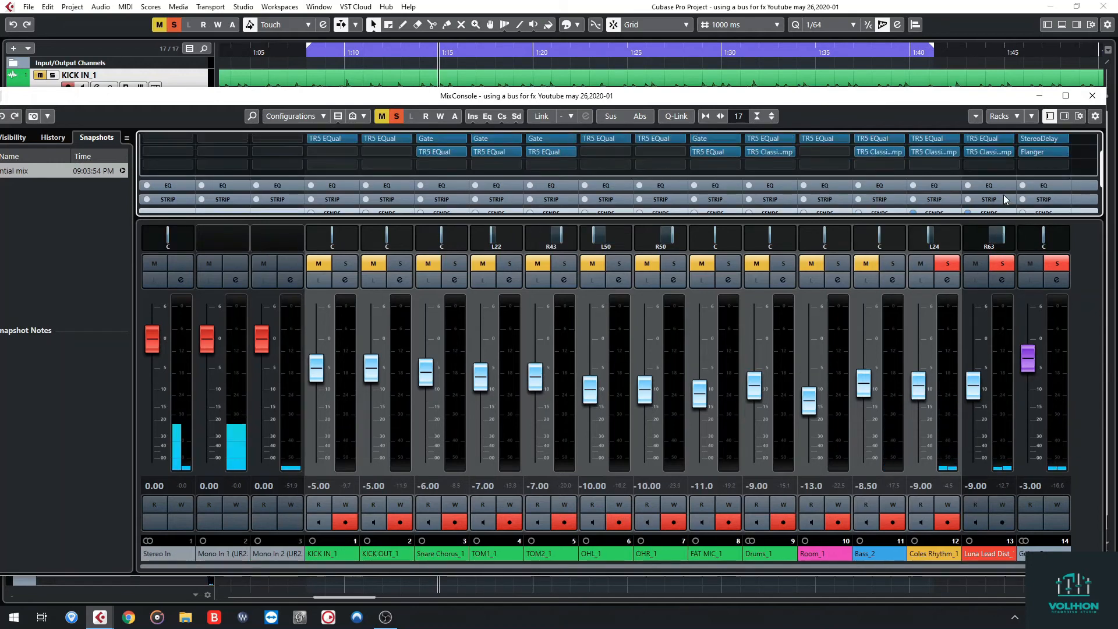
{"action": "scroll", "coordinate": [1002, 183], "scroll_direction": "down", "scroll_amount": 2}
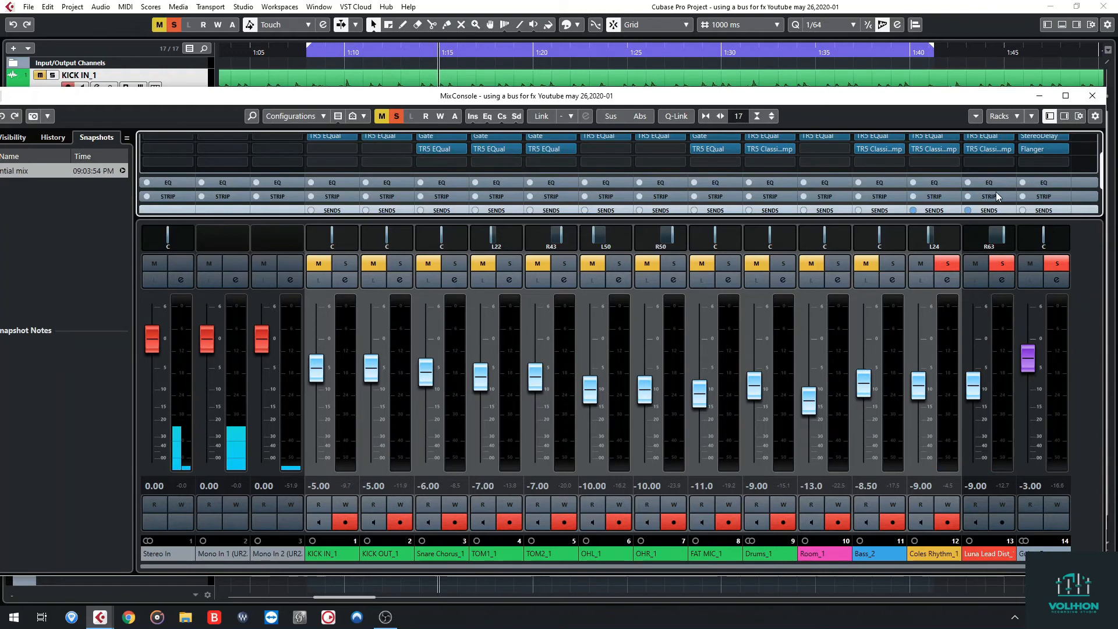
{"action": "scroll", "coordinate": [1019, 180], "scroll_direction": "down", "scroll_amount": 1}
{"action": "scroll", "coordinate": [992, 183], "scroll_direction": "up", "scroll_amount": 2}
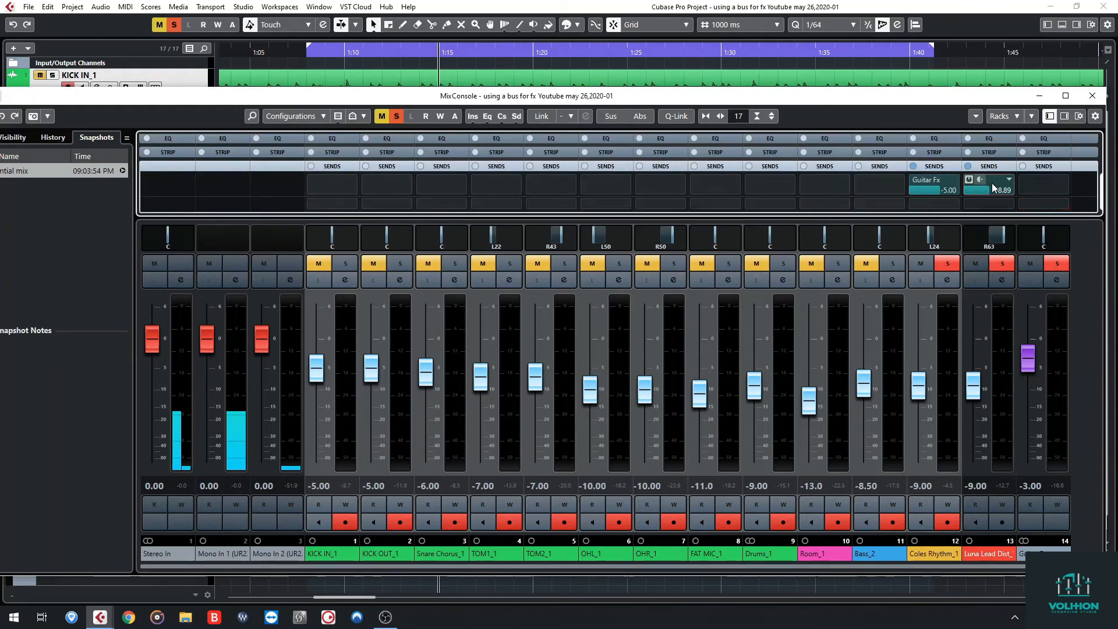
{"action": "double_click", "coordinate": [1004, 191]}
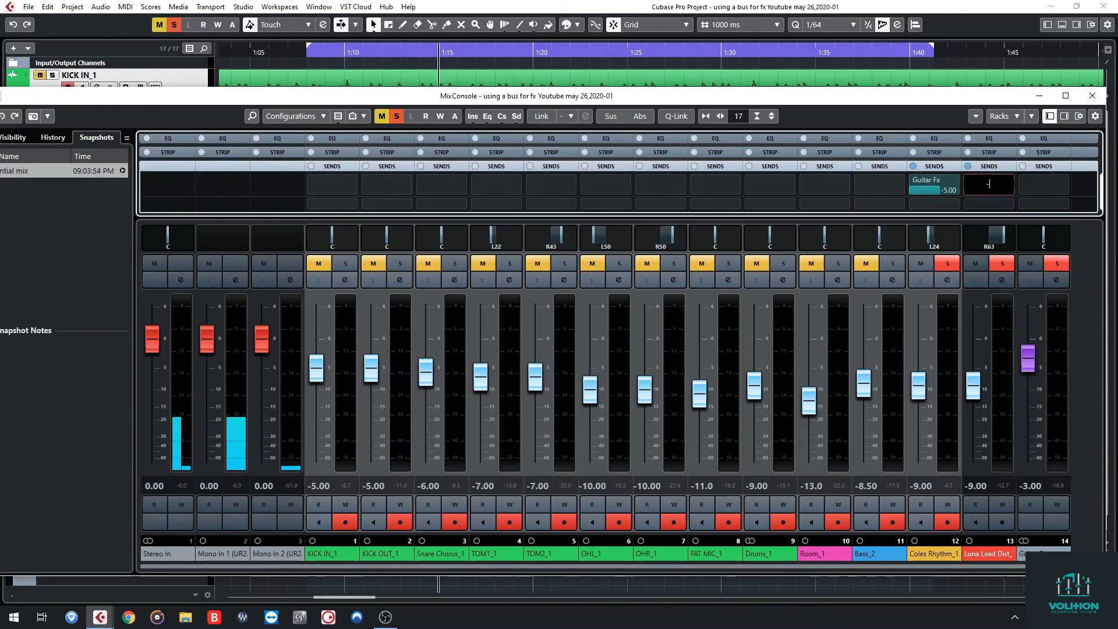
{"action": "type", "text": "-10"}
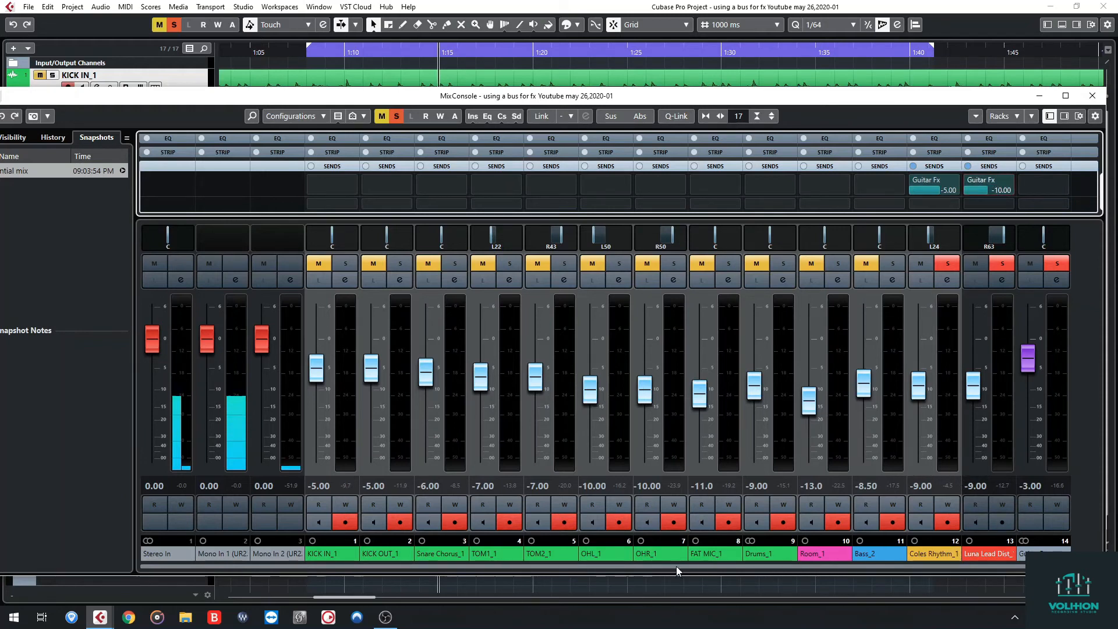
Bring the stereo output channel into view and raise its fader to about 1.16.
{"action": "left_click_drag", "start_coordinate": [677, 566], "coordinate": [775, 569]}
{"action": "left_click_drag", "start_coordinate": [1042, 406], "coordinate": [1008, 402]}
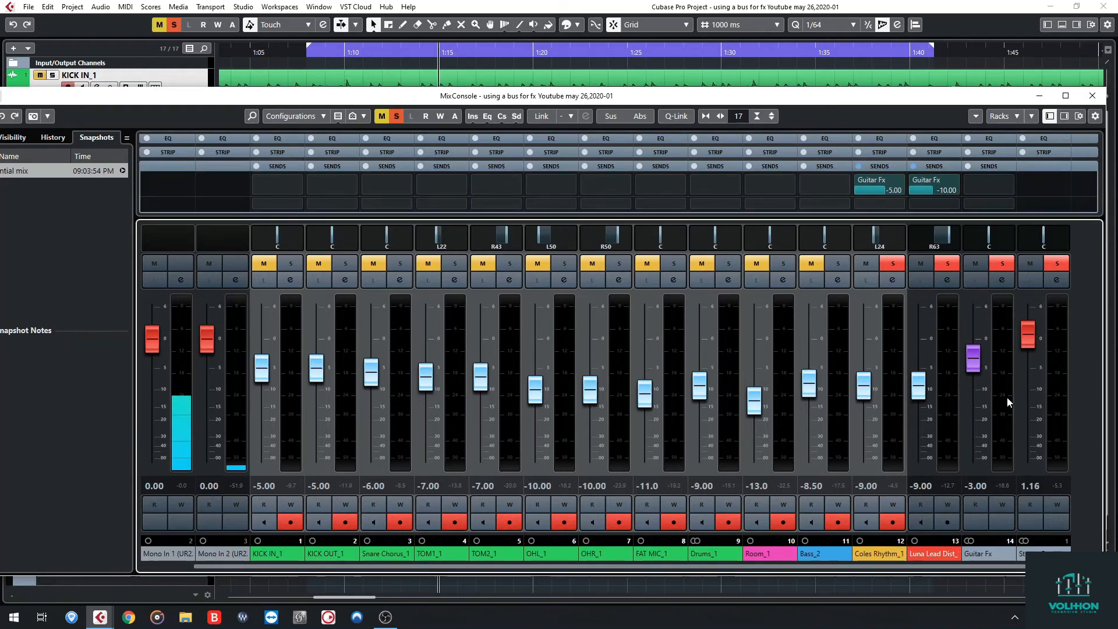
{"action": "left_click", "coordinate": [974, 207]}
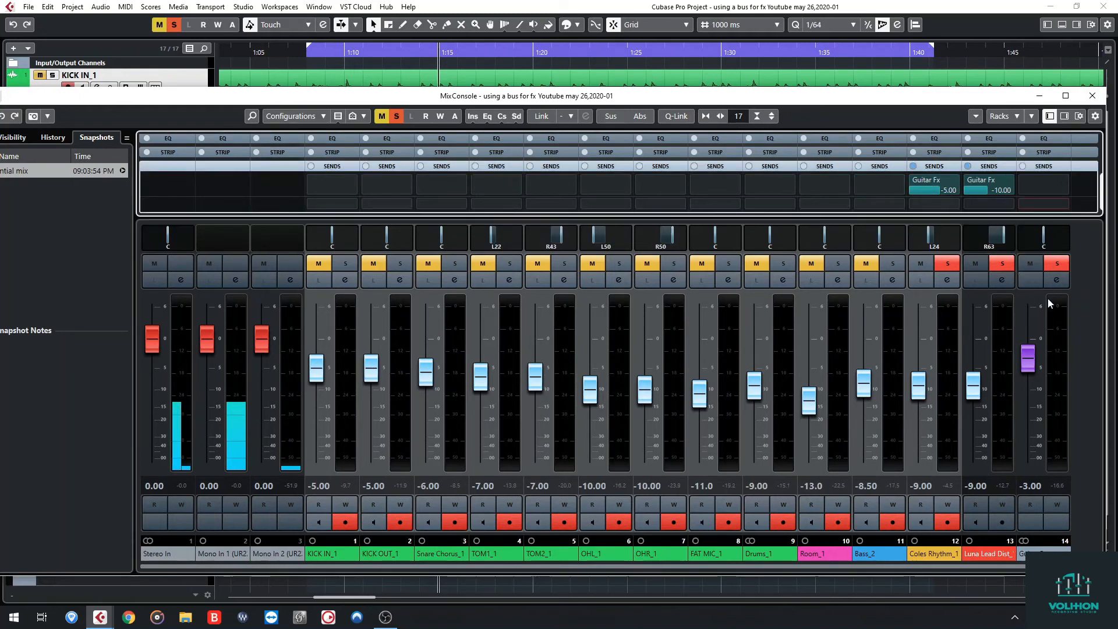
{"action": "scroll", "coordinate": [1060, 308], "scroll_direction": "down", "scroll_amount": 1}
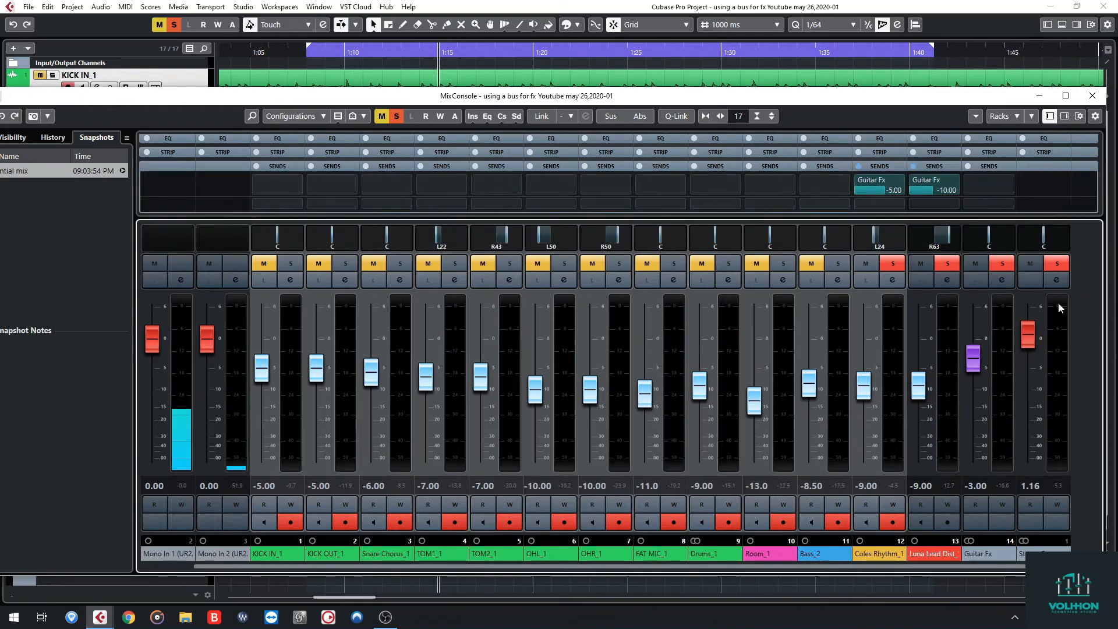
Set the Guitar Fx channel's level to -4 and solo the linked drum, room and bass channels to play the full mix.
{"action": "left_click", "coordinate": [975, 487]}
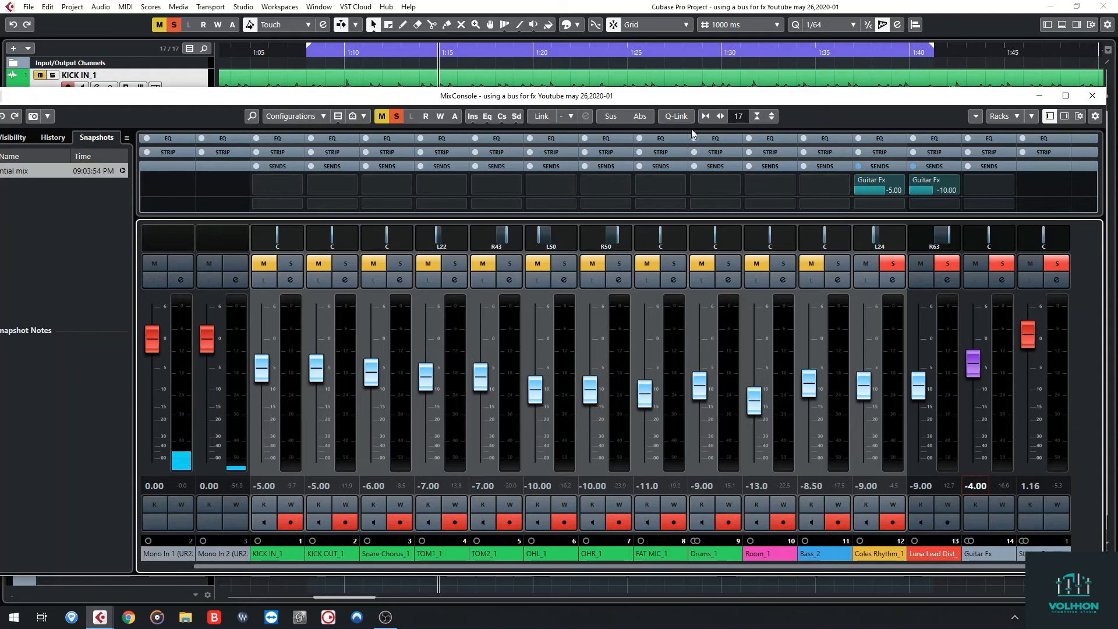
{"action": "left_click", "coordinate": [730, 264]}
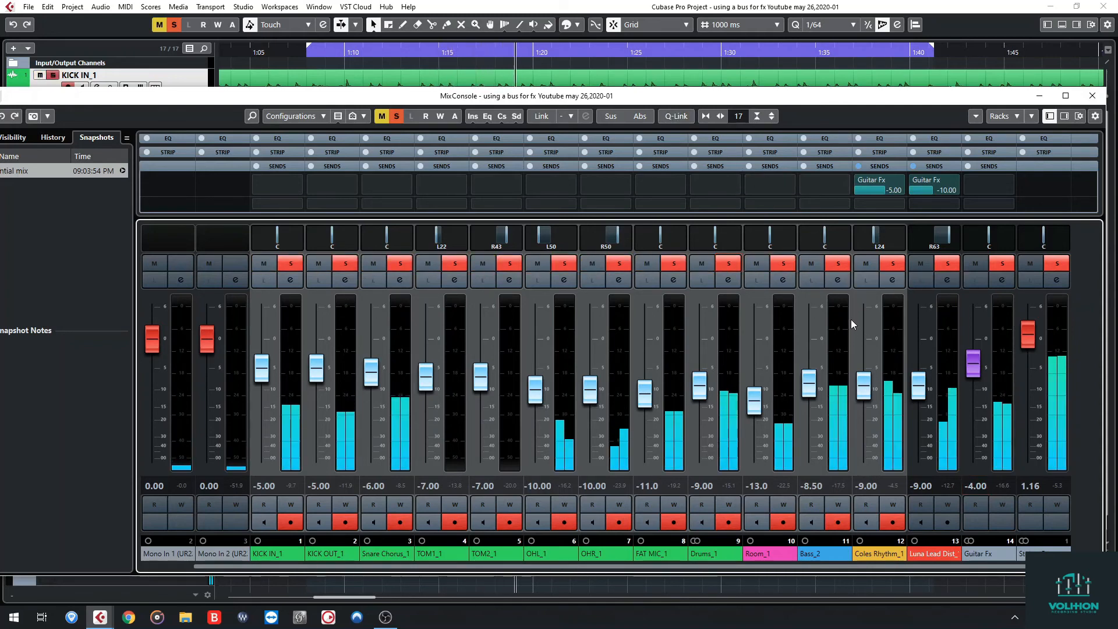
Lower the Guitar Fx channel's level to -5 while the full mix plays.
{"action": "left_click", "coordinate": [972, 485]}
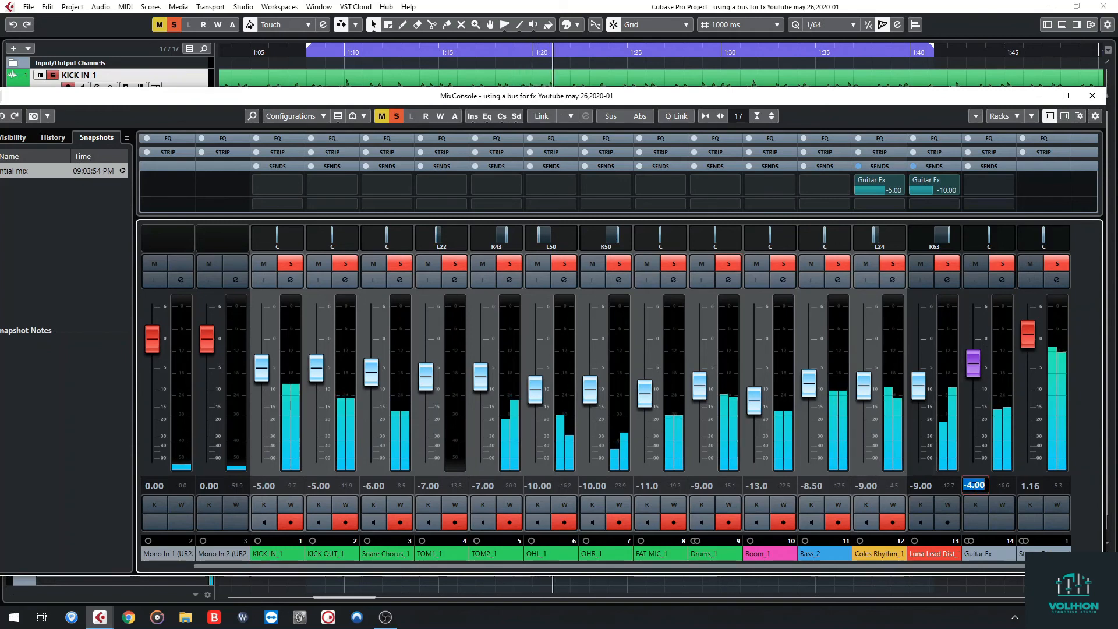
{"action": "type", "text": "-5"}
{"action": "key", "text": "Return"}
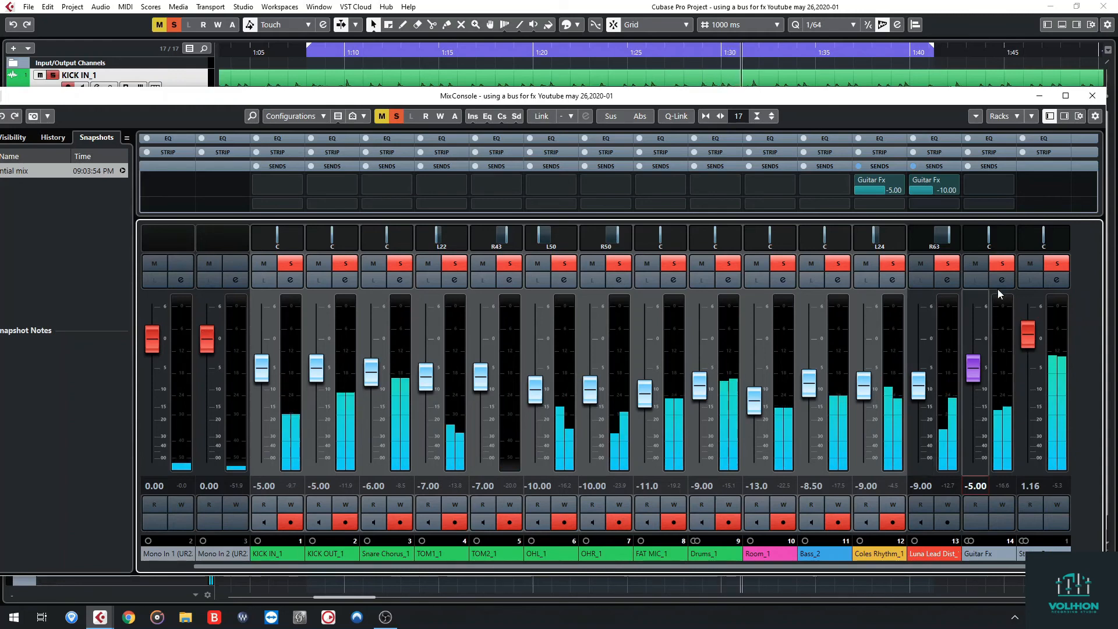
Compare the mix without the effect by muting the Guitar Fx channel during playback, and solo it again.
{"action": "left_click", "coordinate": [975, 265]}
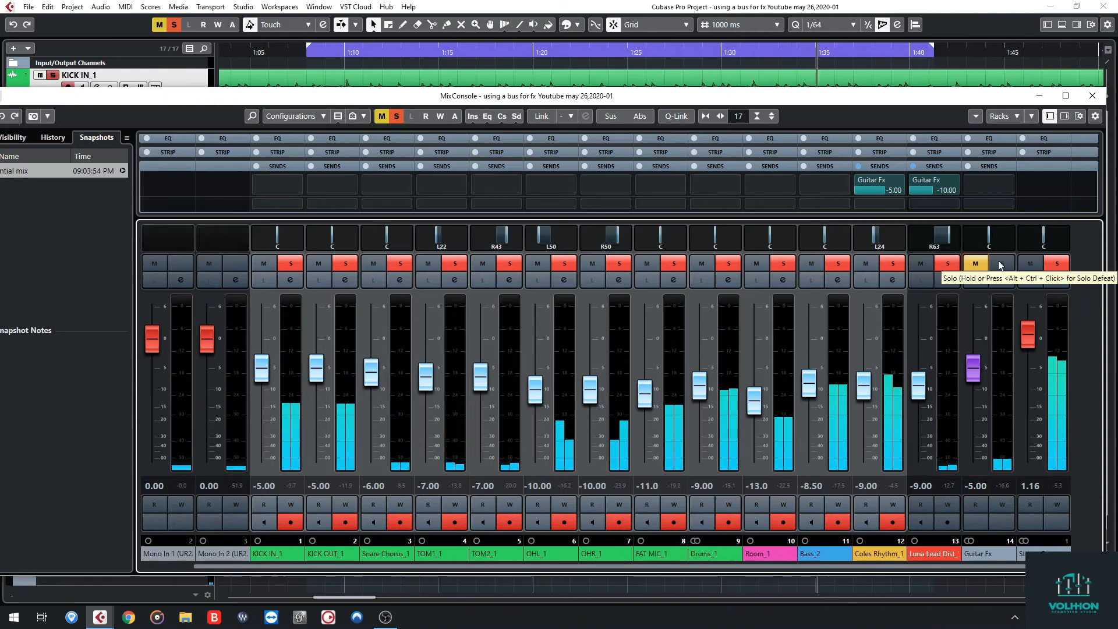
{"action": "left_click", "coordinate": [1000, 265]}
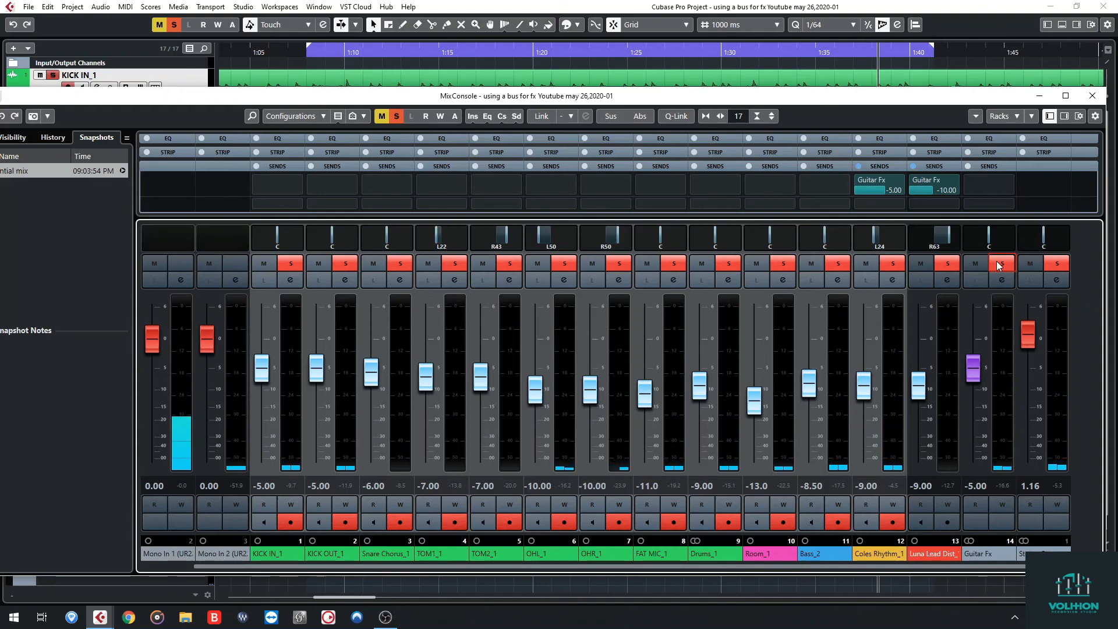
{"action": "left_click", "coordinate": [987, 193]}
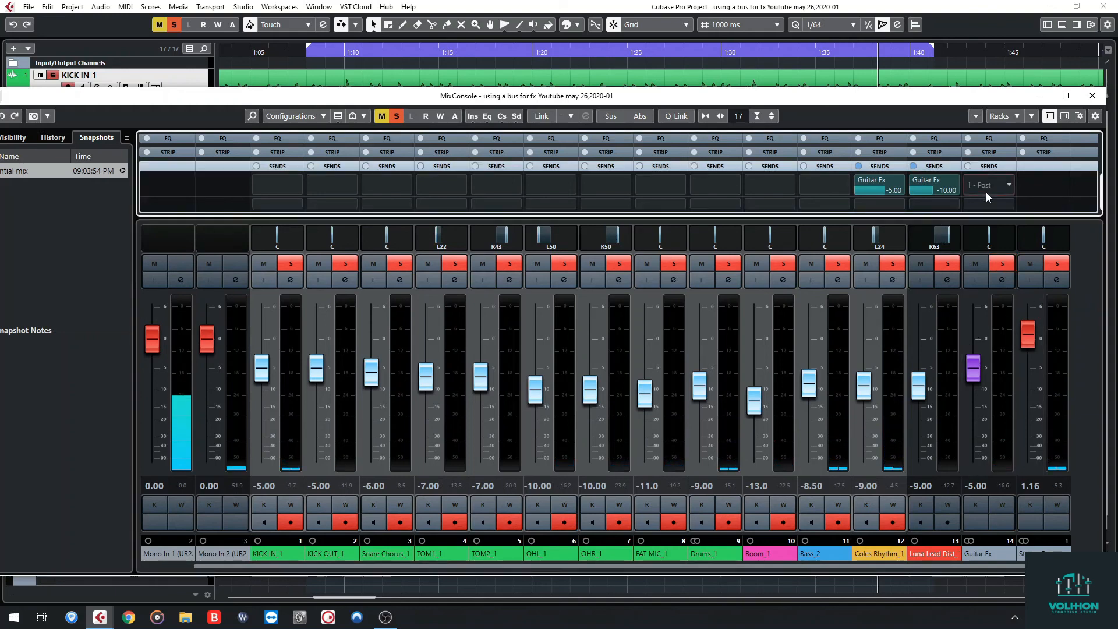